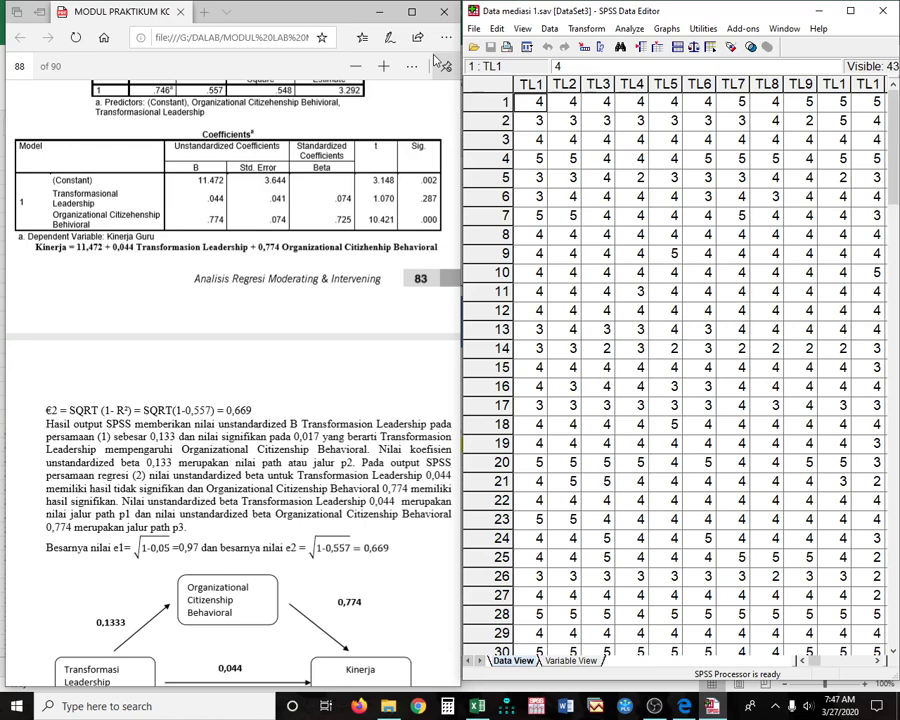
# Find the Regresi Model Intervening section in the module and examine the Kasus 1 path diagram and its notes
pyautogui.scroll(10, 320, 432)
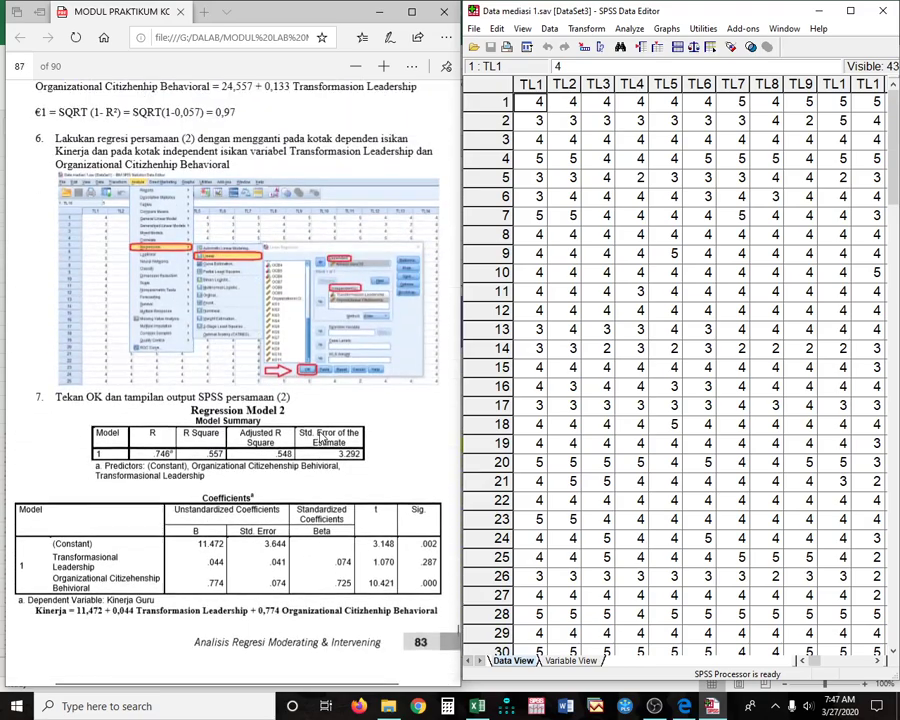
pyautogui.scroll(12, 320, 432)
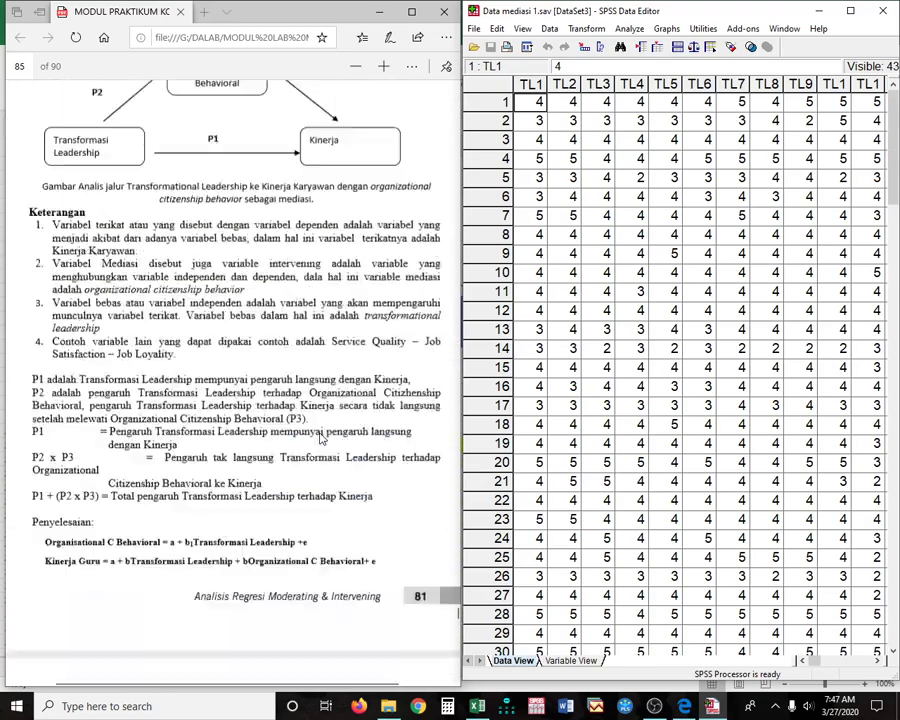
pyautogui.scroll(3, 320, 432)
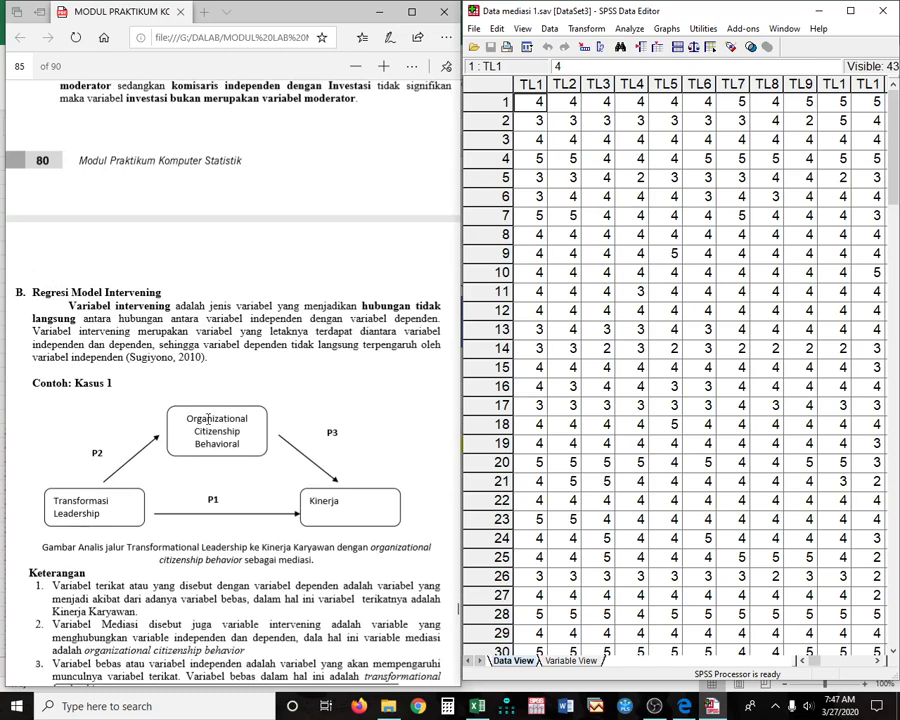
pyautogui.scroll(3, 216, 411)
pyautogui.scroll(2, 216, 411)
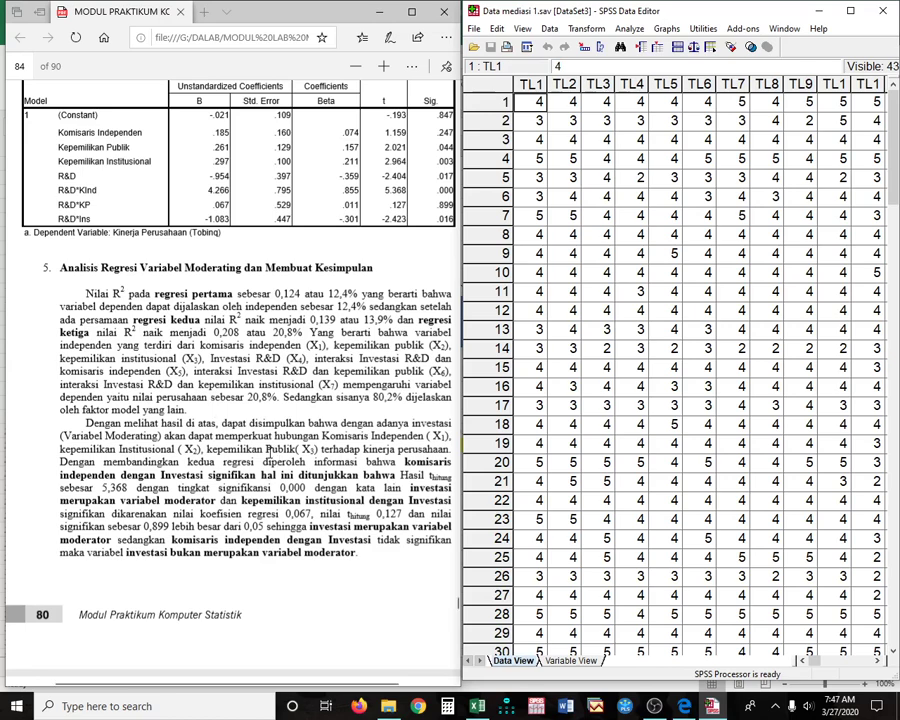
pyautogui.scroll(-5, 268, 452)
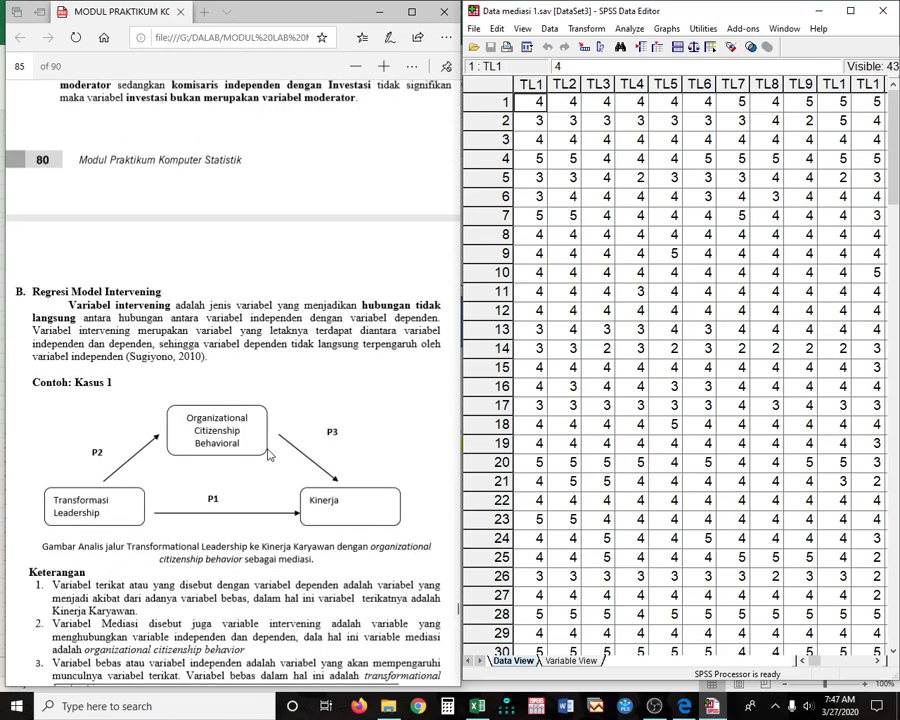
pyautogui.scroll(-2, 268, 453)
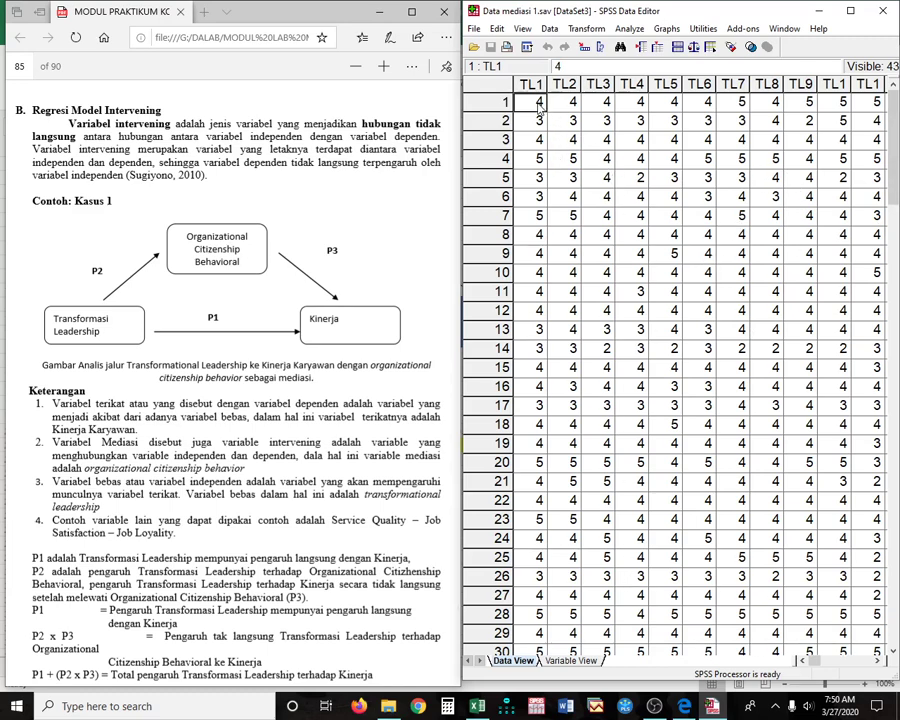
# Examine the first respondent's values across the Transformational Leadership items, from TL1 past the X total to OCB1
pyautogui.press('Right')
pyautogui.press('Right')
pyautogui.press('Right')
pyautogui.press('Right')
pyautogui.press('Right')
pyautogui.press('Right')
pyautogui.press('Right')
pyautogui.press('Right')
pyautogui.press('Right')
pyautogui.press('Right')
pyautogui.press('Right')
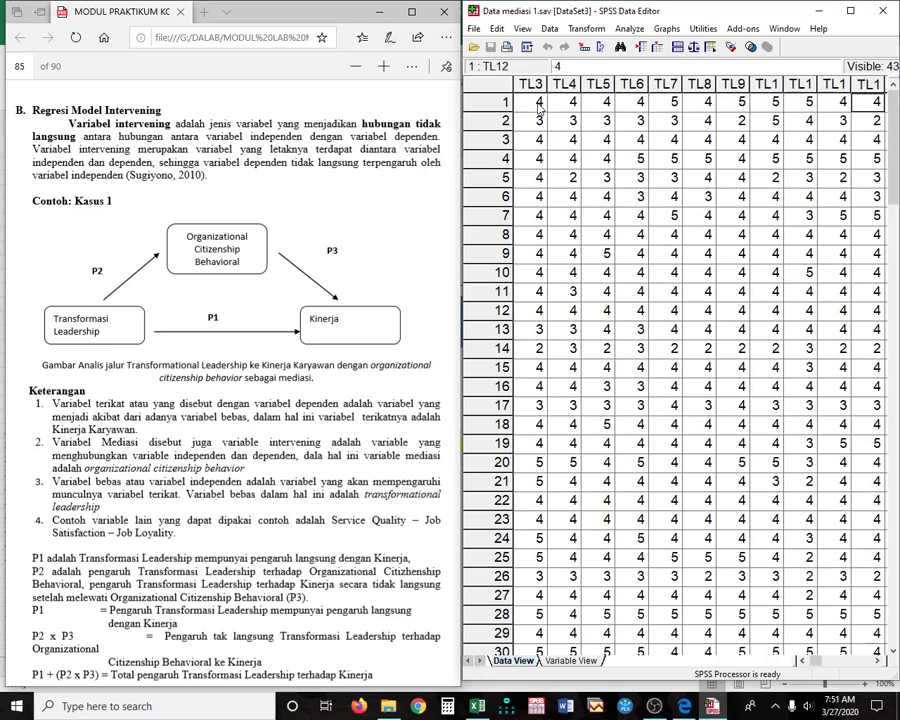
pyautogui.press('Right')
pyautogui.press('Right')
pyautogui.press('Right')
pyautogui.press('Right')
pyautogui.press('Right')
pyautogui.press('Right')
pyautogui.press('Right')
pyautogui.press('Right')
pyautogui.press('Right')
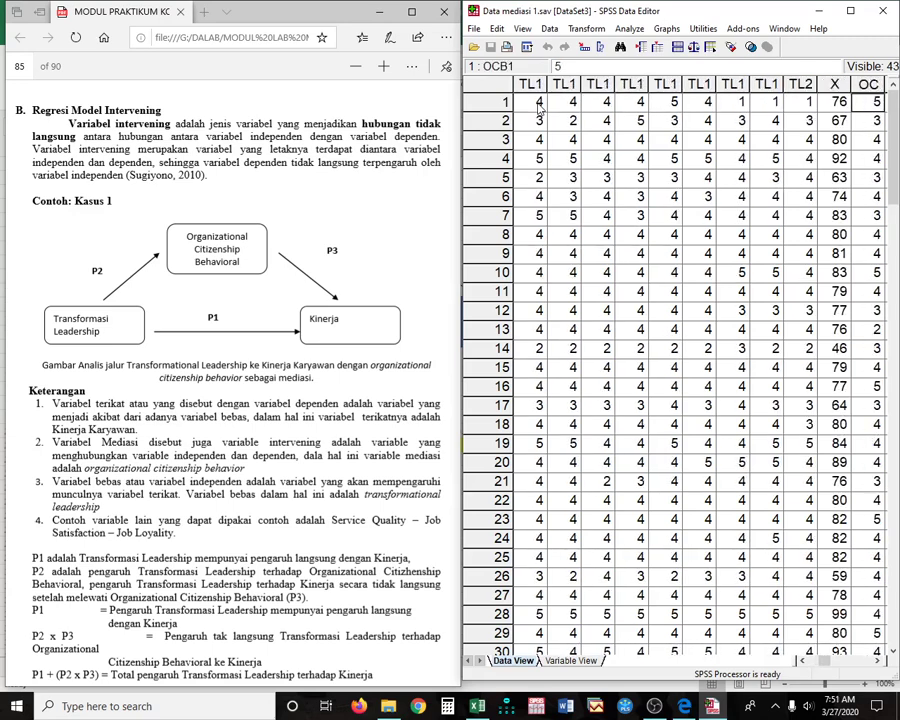
pyautogui.press('Left')
pyautogui.press('Left')
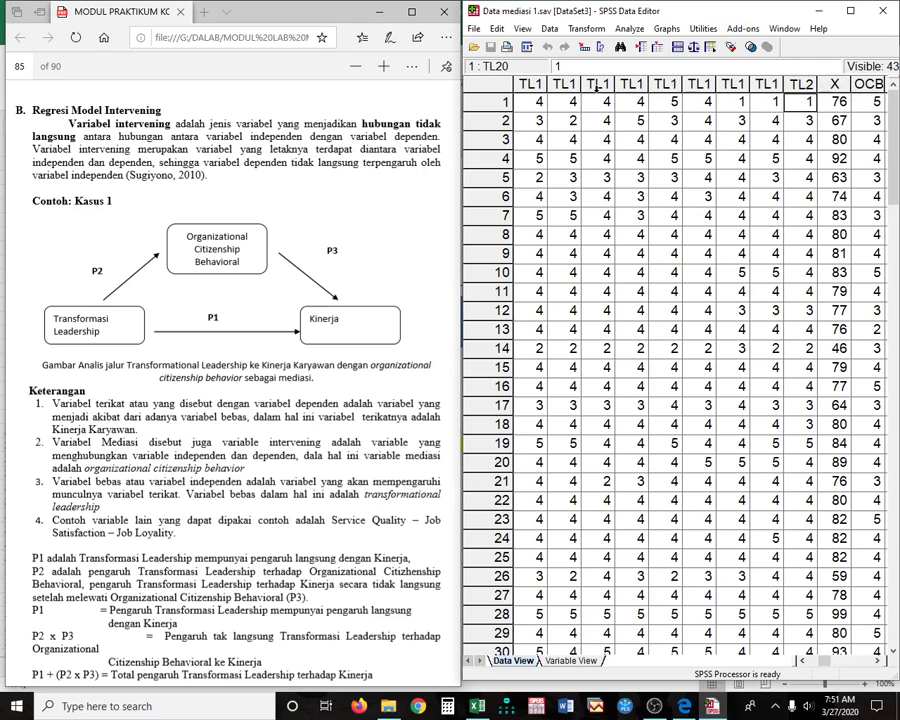
# Narrow the TL13 column so the header names wrap onto two lines, and restore the column's width
pyautogui.moveTo(581, 82)
pyautogui.mouseDown()
pyautogui.moveTo(589, 82)
pyautogui.moveTo(572, 82)
pyautogui.mouseUp()
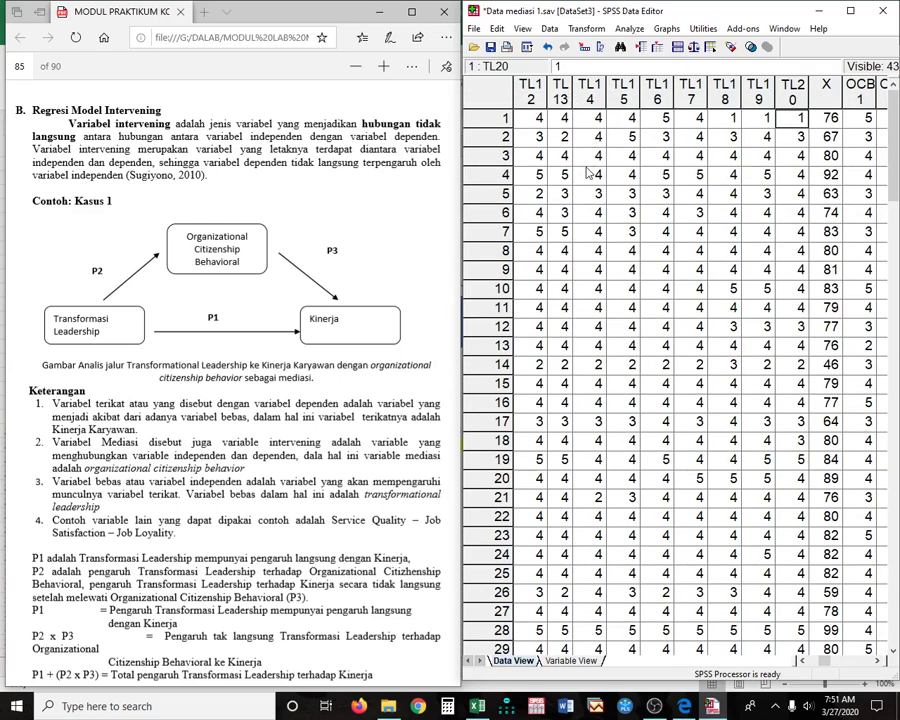
pyautogui.hotkey('ctrl', 'z')
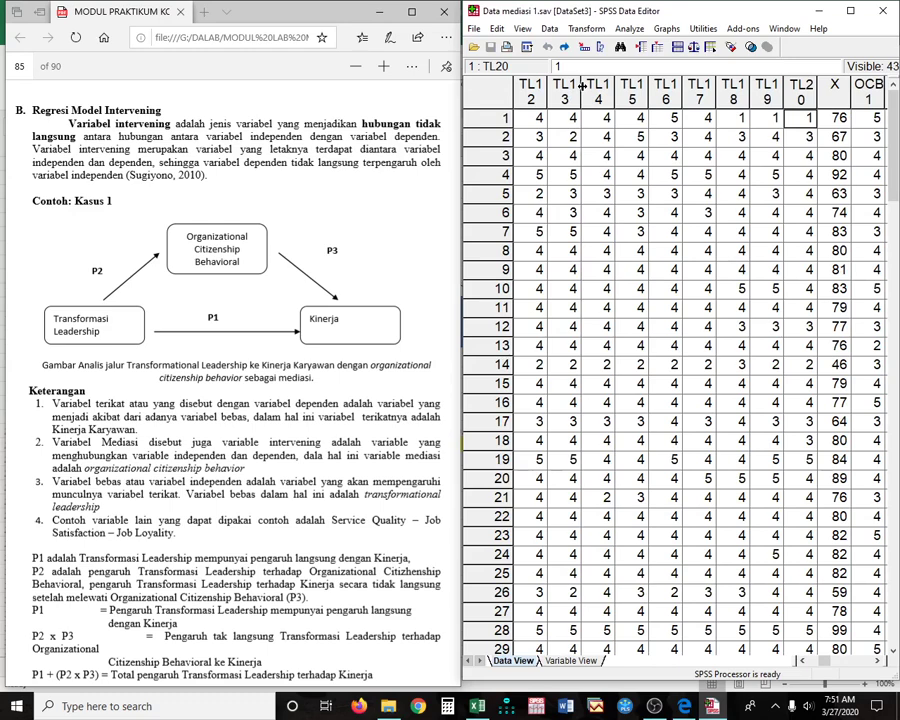
pyautogui.moveTo(581, 86); pyautogui.dragTo(581, 86)
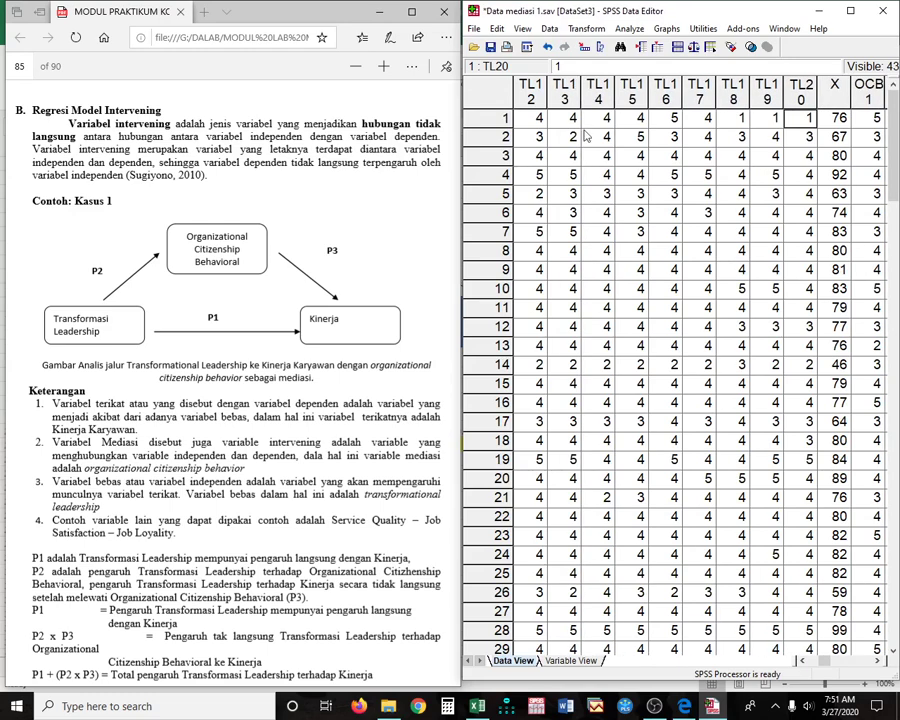
# Examine the first respondent's TL14 to TL18 values and return to the TL1 item
pyautogui.click(603, 155)
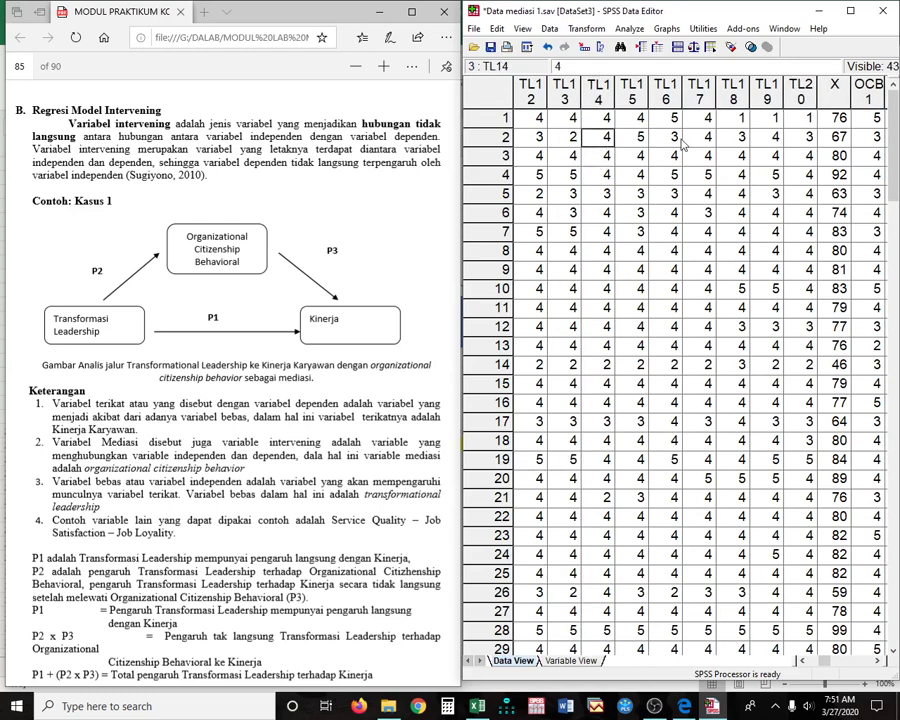
pyautogui.press('Up')
pyautogui.press('Up')
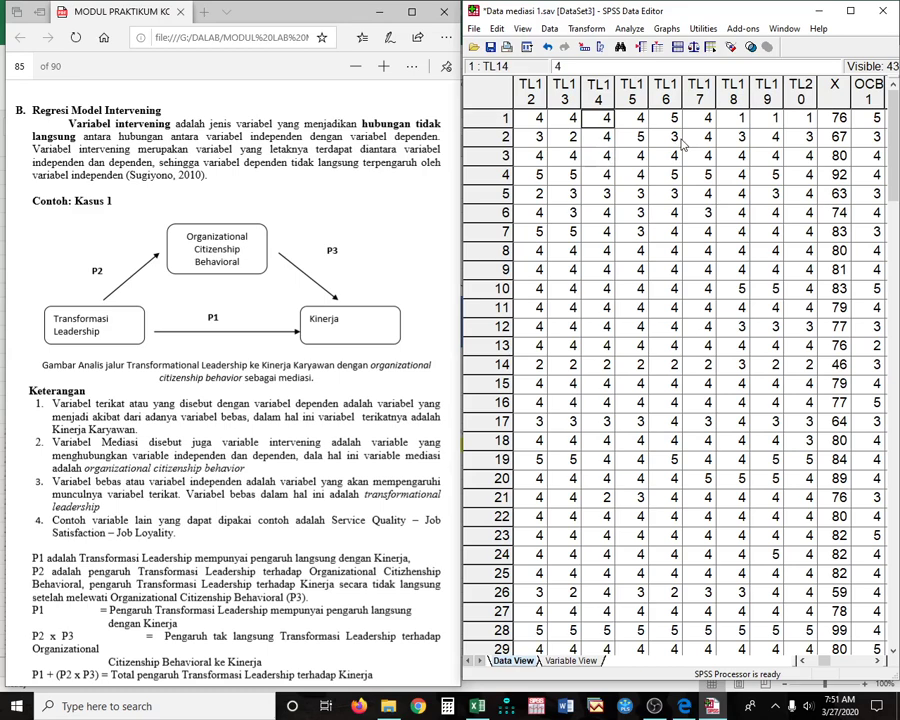
pyautogui.press('Right')
pyautogui.press('Right')
pyautogui.press('Right')
pyautogui.press('Right')
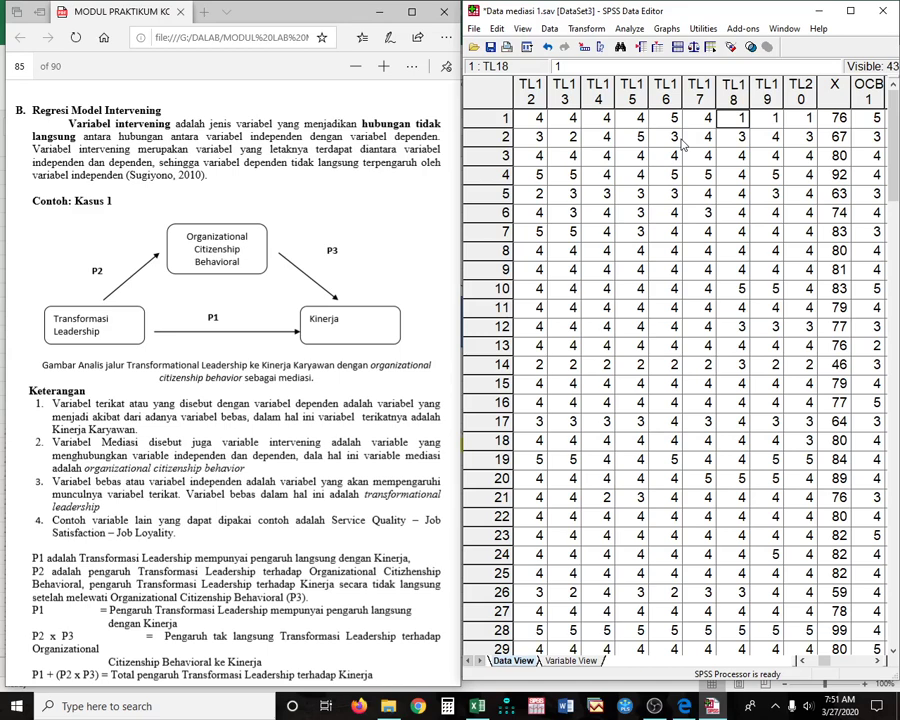
pyautogui.press('Left')
pyautogui.press('Left')
pyautogui.press('Left')
pyautogui.press('Left')
pyautogui.press('Left')
pyautogui.press('Left')
pyautogui.press('Left')
pyautogui.press('Left')
pyautogui.press('Left')
pyautogui.press('Left')
pyautogui.press('Left')
pyautogui.press('Left')
pyautogui.press('Left')
pyautogui.press('Left')
pyautogui.press('Left')
pyautogui.press('Left')
pyautogui.press('Left')
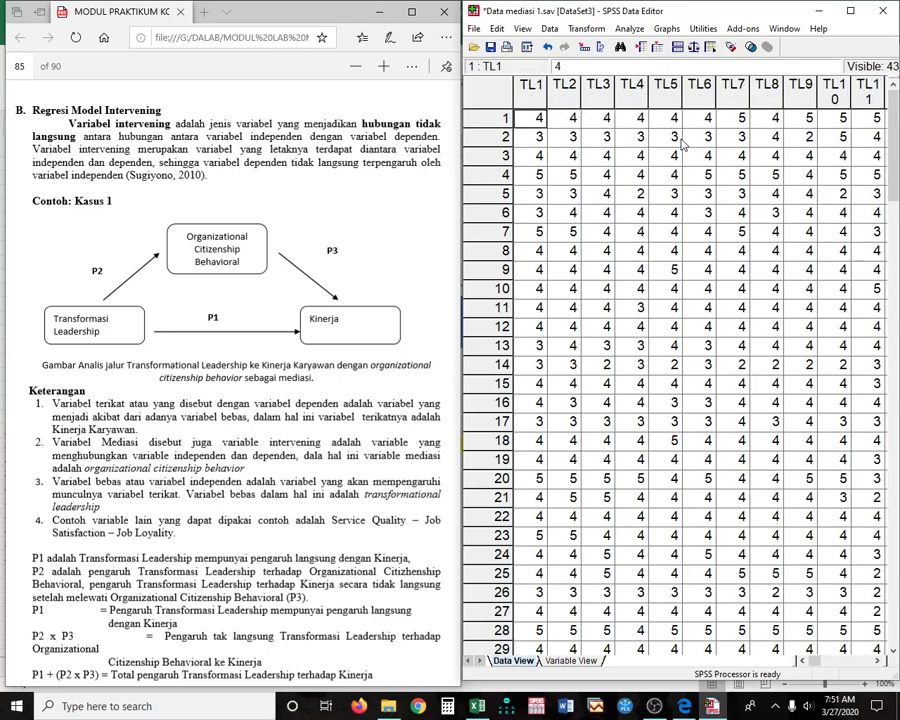
# Examine the first respondent's leadership items from TL1 to TL15 and go back to TL1
pyautogui.press('Right')
pyautogui.press('Right')
pyautogui.press('Right')
pyautogui.press('Right')
pyautogui.press('Right')
pyautogui.press('Right')
pyautogui.press('Right')
pyautogui.press('Right')
pyautogui.press('Right')
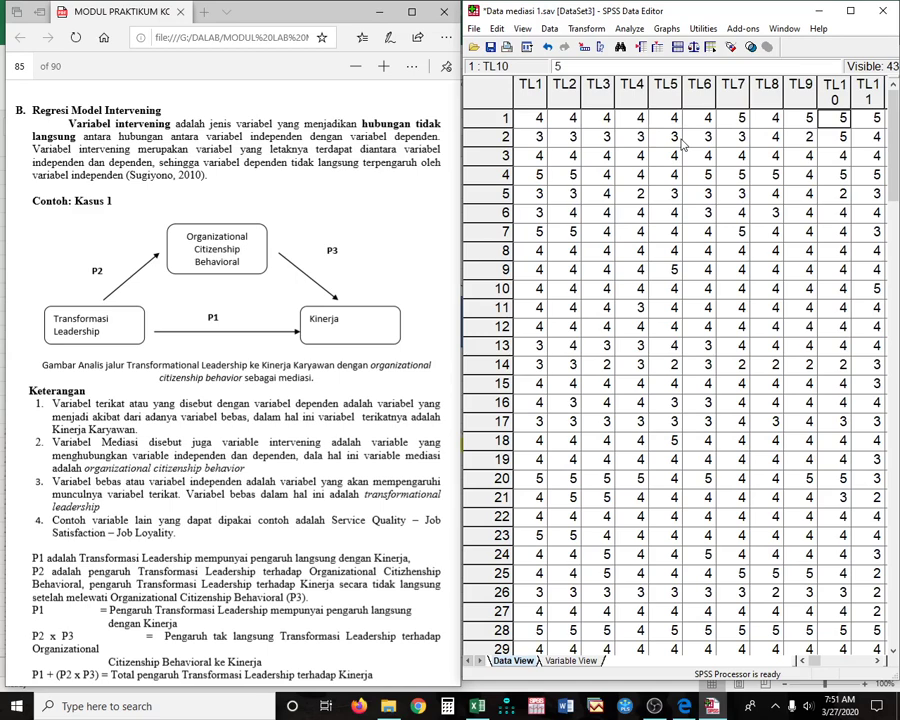
pyautogui.press('Right')
pyautogui.press('Right')
pyautogui.press('Right')
pyautogui.press('Right')
pyautogui.press('Right')
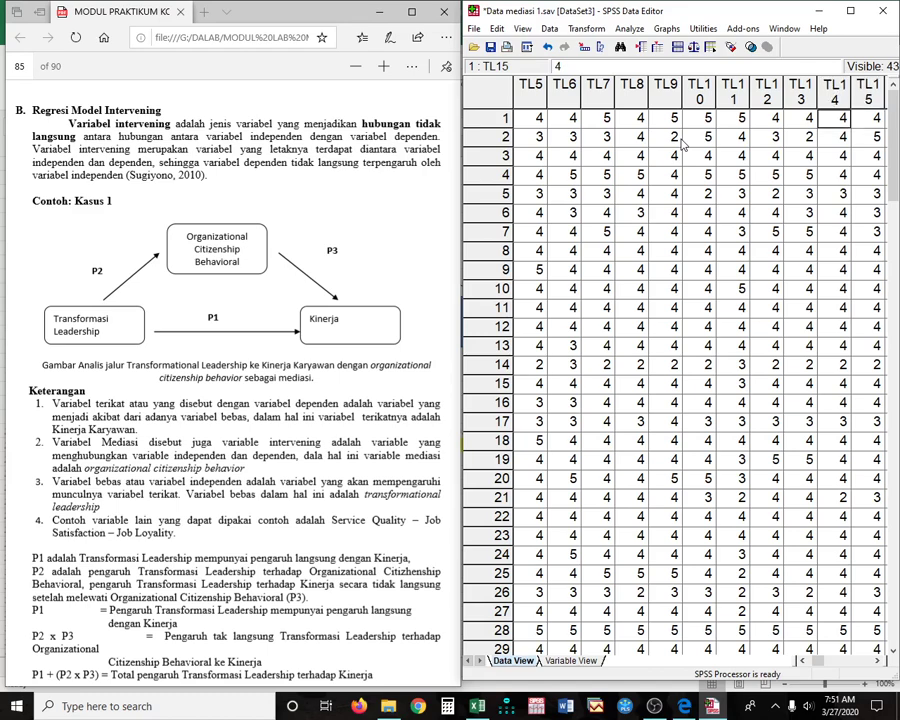
pyautogui.press('Left')
pyautogui.press('Left')
pyautogui.press('Left')
pyautogui.press('Left')
pyautogui.press('Left')
pyautogui.press('Left')
pyautogui.press('Left')
pyautogui.press('Left')
pyautogui.press('Left')
pyautogui.press('Left')
pyautogui.press('Left')
pyautogui.press('Left')
pyautogui.press('Left')
pyautogui.press('Left')
# Review the first respondent's full set of leadership items, TL1 to TL20, ending on the X total column
pyautogui.press('Right')
pyautogui.press('Right')
pyautogui.press('Right')
pyautogui.press('Right')
pyautogui.press('Right')
pyautogui.press('Right')
pyautogui.press('Right')
pyautogui.press('Right')
pyautogui.press('Right')
pyautogui.press('Right')
pyautogui.press('Right')
pyautogui.press('Right')
pyautogui.press('Right')
pyautogui.press('Right')
pyautogui.press('Right')
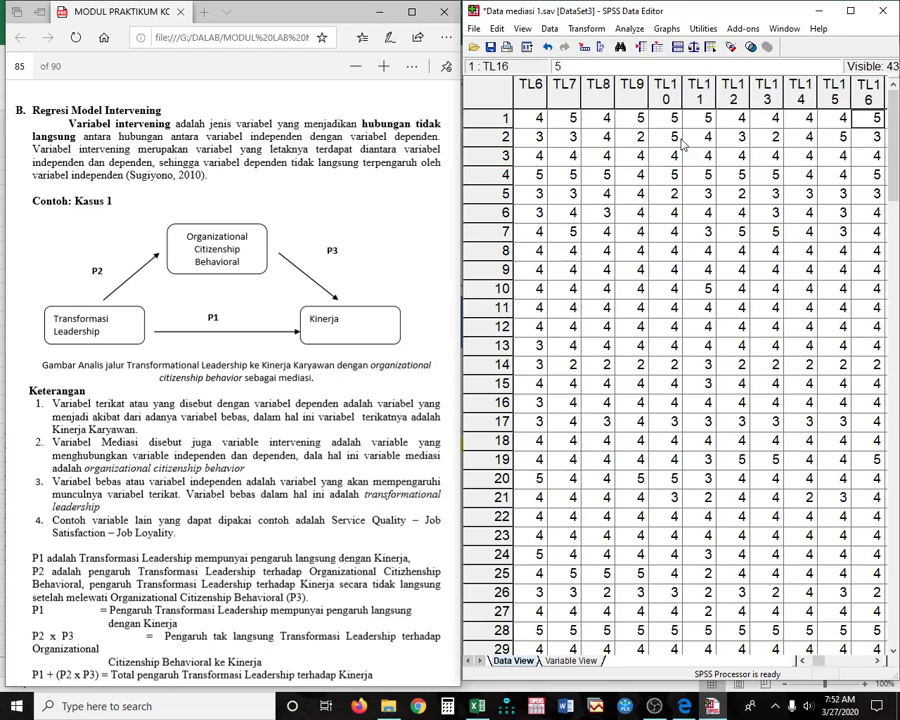
pyautogui.press('Right')
pyautogui.press('Right')
pyautogui.press('Right')
pyautogui.press('Right')
pyautogui.press('Right')
pyautogui.press('Right')
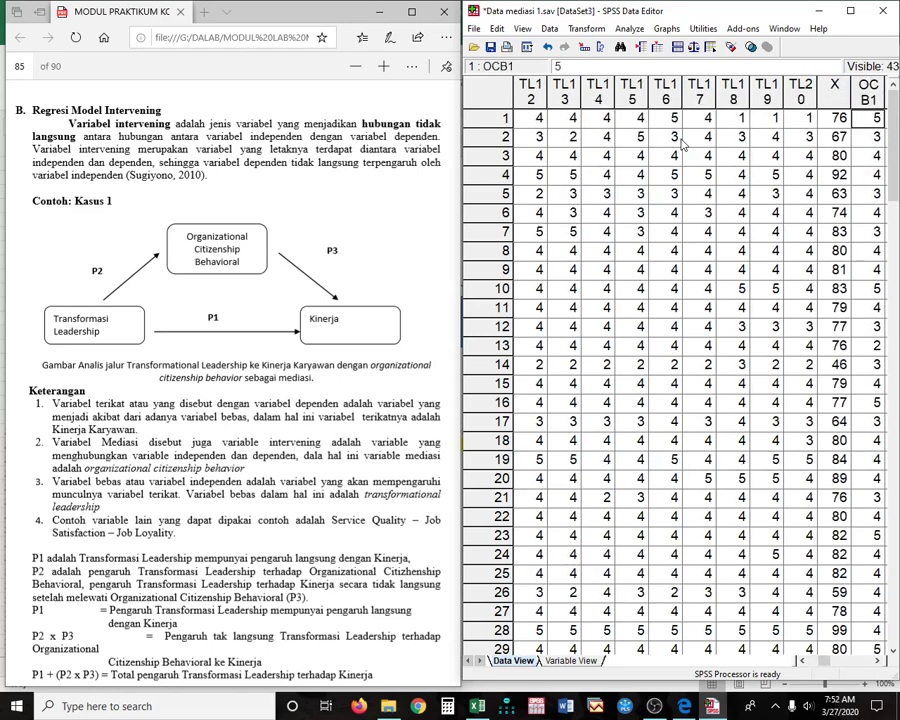
pyautogui.press('Left')
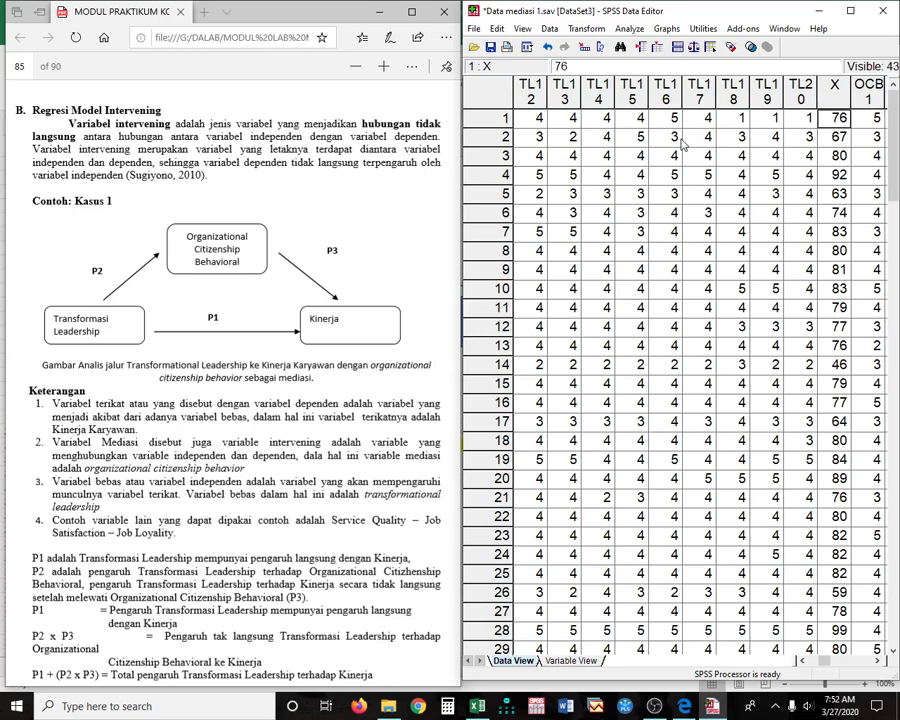
# Review the first respondent's Organizational Citizenship Behavior items, OCB1 to OCB9, and the Y total column
pyautogui.press('Right')
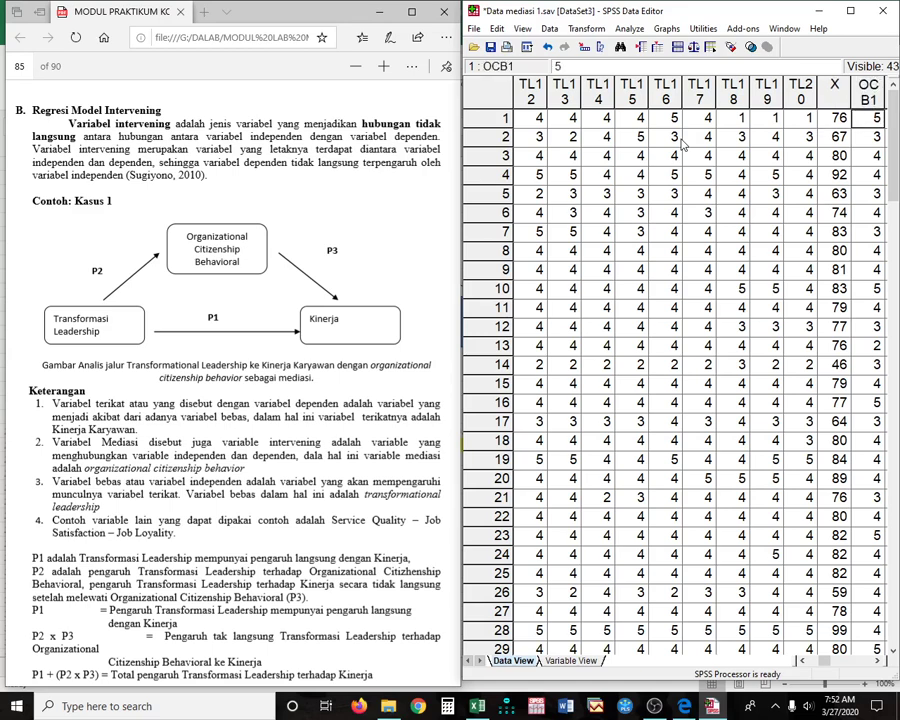
pyautogui.press('Right')
pyautogui.press('Right')
pyautogui.press('Right')
pyautogui.press('Right')
pyautogui.press('Right')
pyautogui.press('Right')
pyautogui.press('Right')
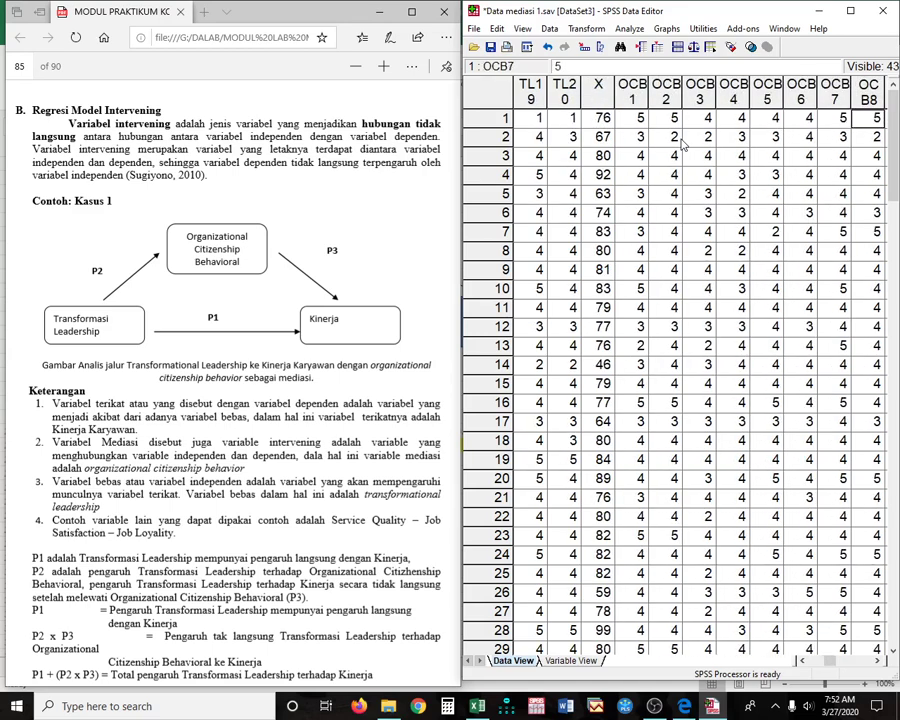
pyautogui.press('Right')
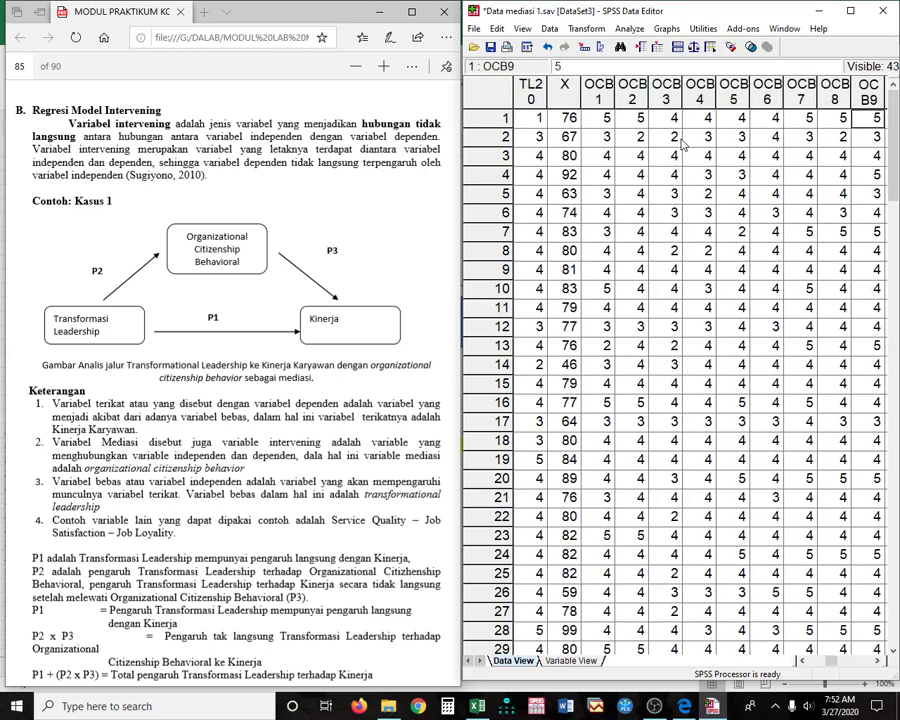
pyautogui.press('Right')
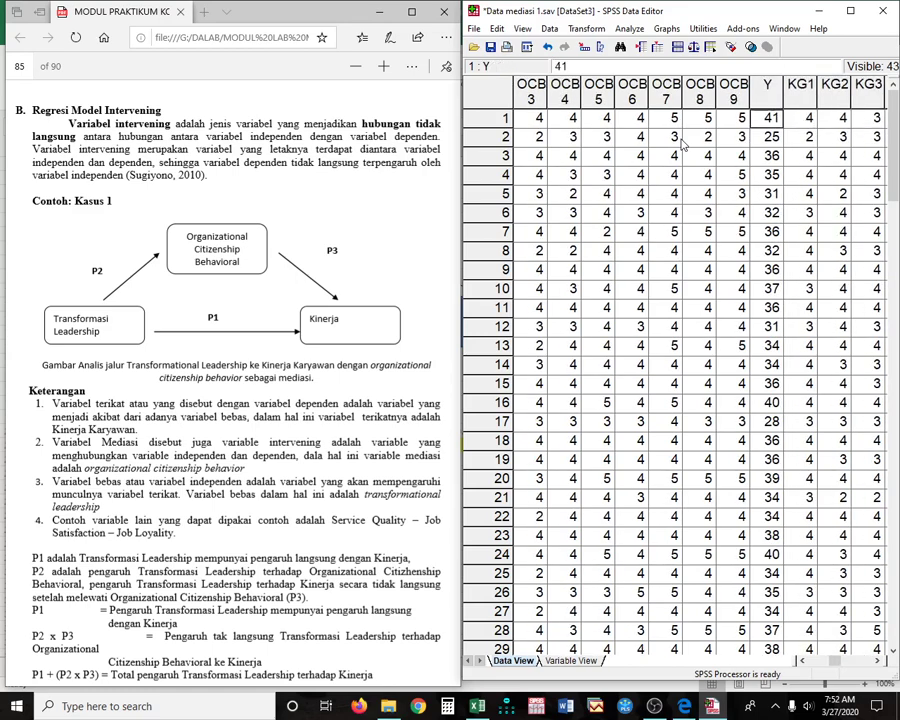
# Review the first respondent's teacher performance items, KG1 to KG11, and the Z total column
pyautogui.press('Right')
pyautogui.press('Right')
pyautogui.press('Right')
pyautogui.press('Right')
pyautogui.press('Right')
pyautogui.press('Right')
pyautogui.press('Right')
pyautogui.press('Right')
pyautogui.press('Right')
pyautogui.press('Right')
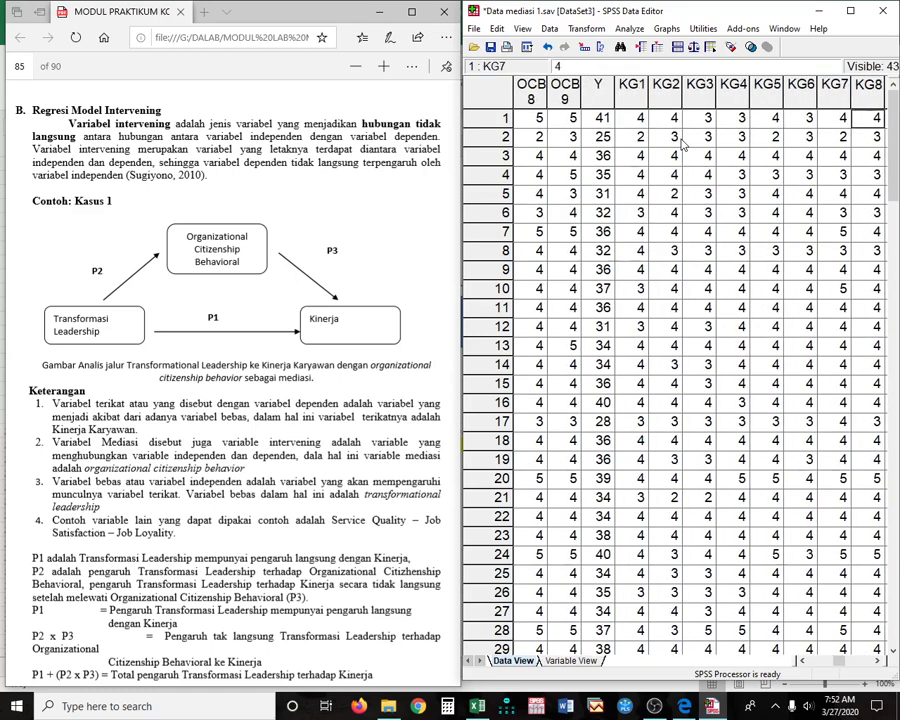
pyautogui.press('Right')
pyautogui.press('Right')
pyautogui.press('Right')
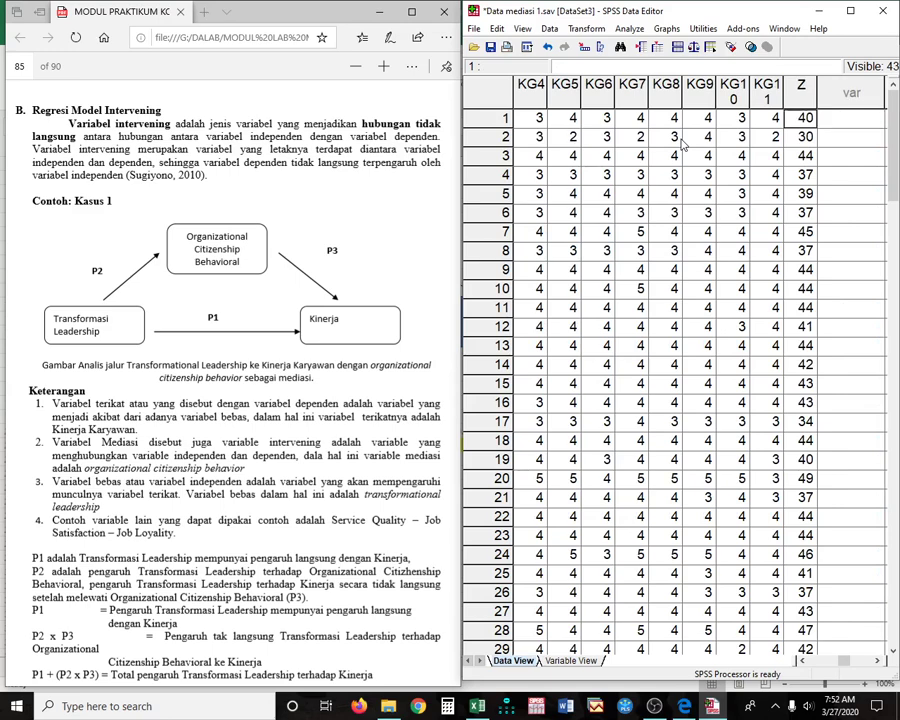
# Go back along the first respondent's row from the Z total column to TL1
pyautogui.press('Left')
pyautogui.press('Left')
pyautogui.press('Left')
pyautogui.press('Left')
pyautogui.press('Left')
pyautogui.press('Left')
pyautogui.press('Left')
pyautogui.press('Left')
pyautogui.press('Left')
pyautogui.press('Left')
pyautogui.press('Left')
pyautogui.press('Left')
pyautogui.press('Left')
pyautogui.press('Left')
pyautogui.press('Left')
pyautogui.press('Left')
pyautogui.press('Left')
pyautogui.press('Left')
pyautogui.press('Left')
pyautogui.press('Left')
pyautogui.press('Left')
pyautogui.press('Left')
pyautogui.press('Left')
pyautogui.press('Left')
pyautogui.press('Left')
pyautogui.press('Left')
pyautogui.press('Left')
pyautogui.press('Left')
pyautogui.press('Left')
pyautogui.press('Left')
pyautogui.press('Left')
pyautogui.press('Left')
pyautogui.press('Left')
pyautogui.press('Left')
pyautogui.press('Left')
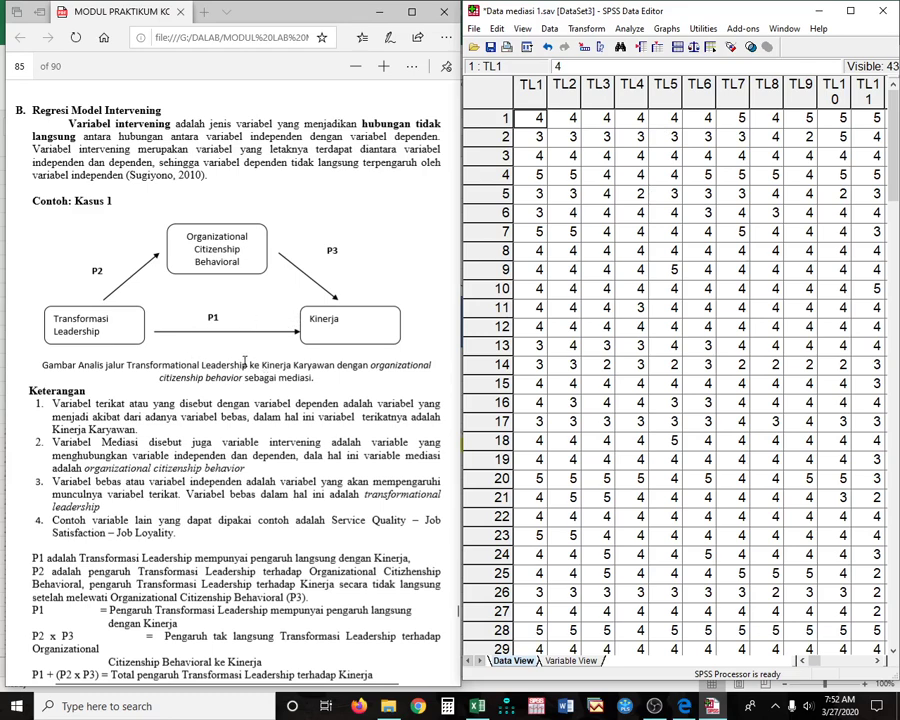
# Review the module's two regression equations and its analysis steps for the first linear regression model
pyautogui.scroll(-5, 248, 365)
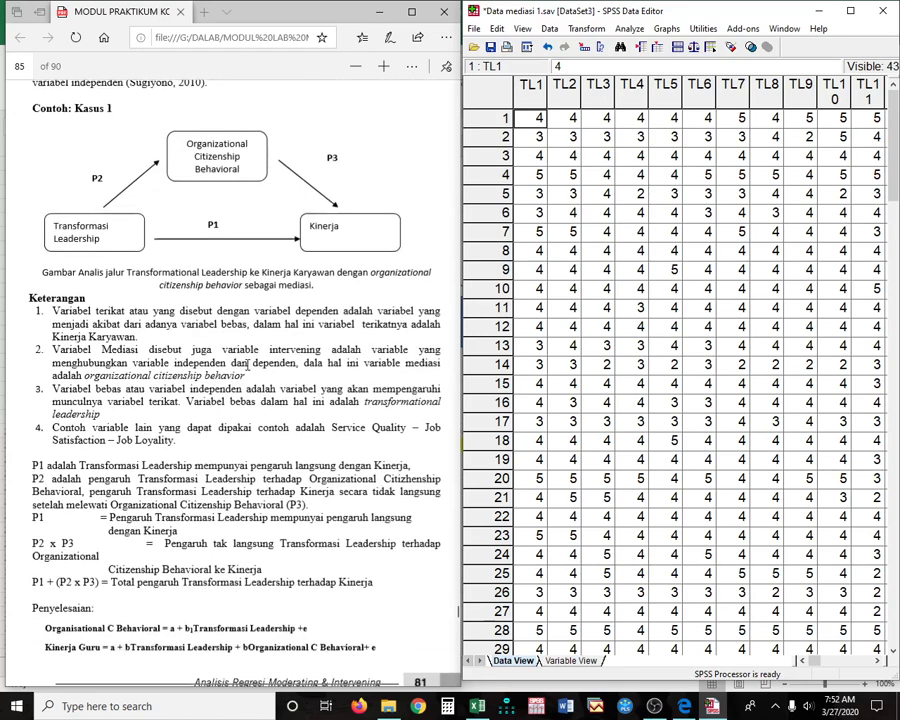
pyautogui.scroll(-1, 248, 365)
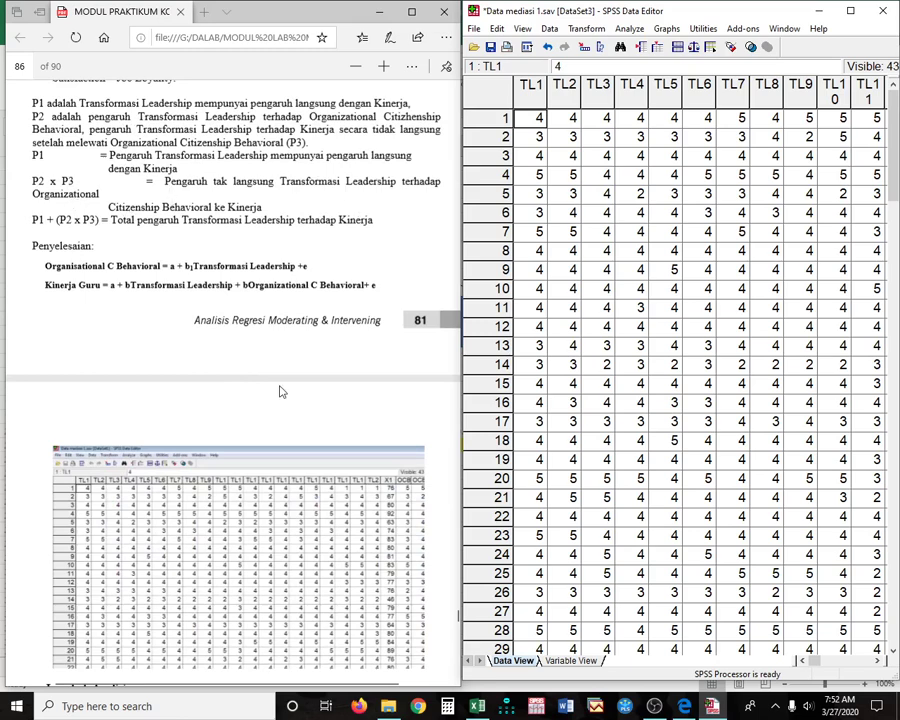
pyautogui.scroll(-3, 281, 390)
pyautogui.scroll(-5, 281, 390)
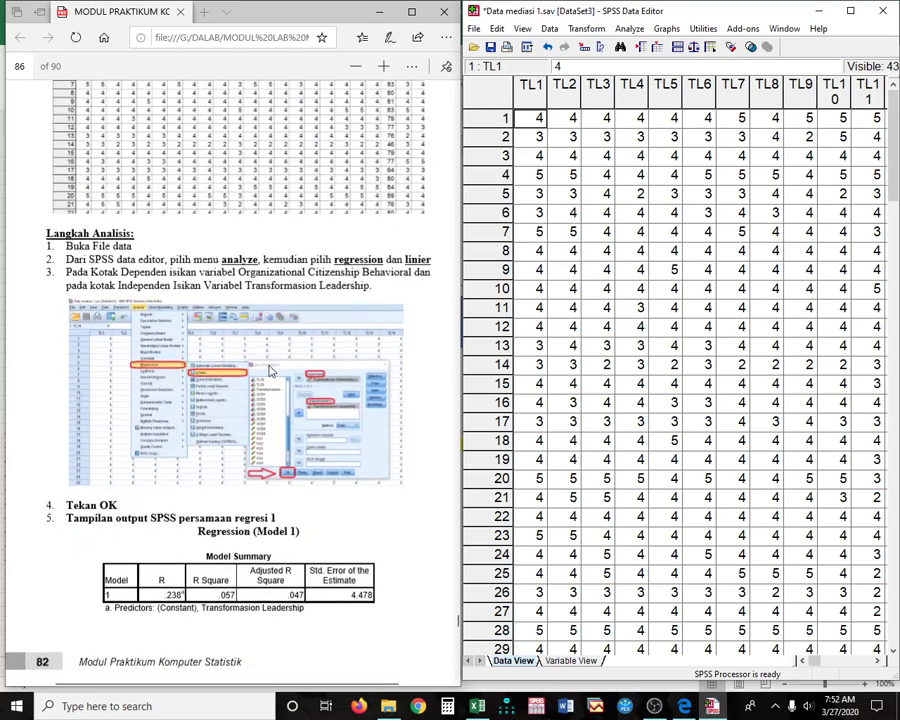
pyautogui.scroll(-2, 287, 467)
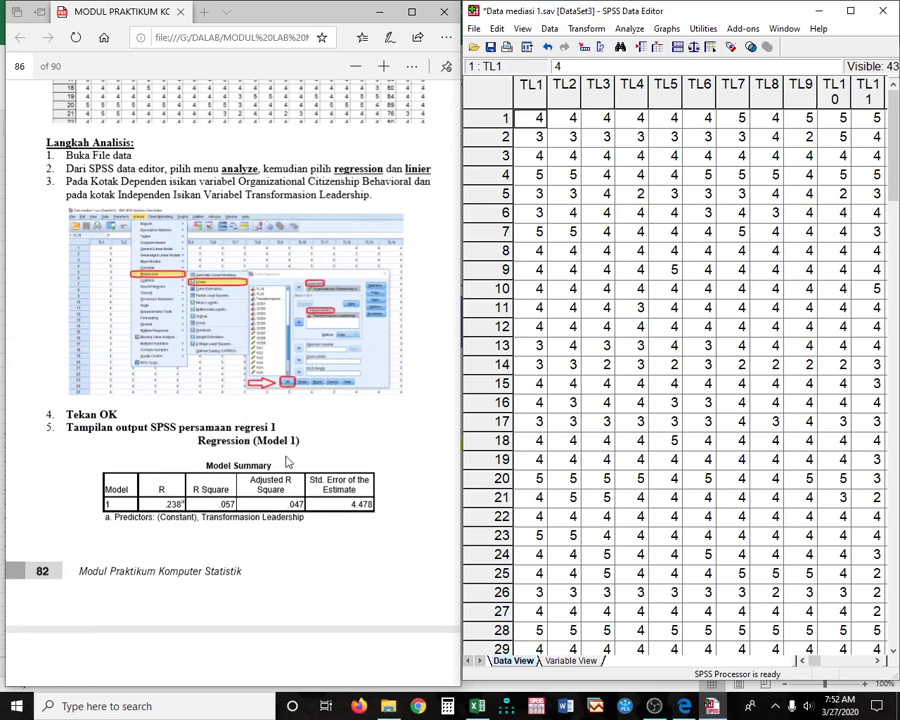
pyautogui.scroll(10, 287, 461)
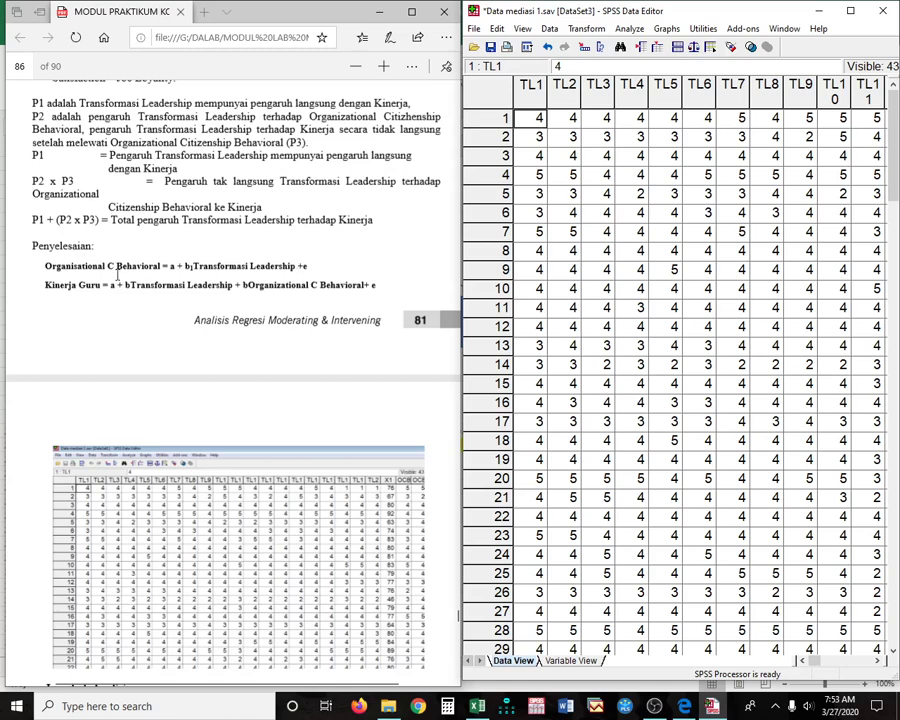
pyautogui.scroll(-8, 255, 389)
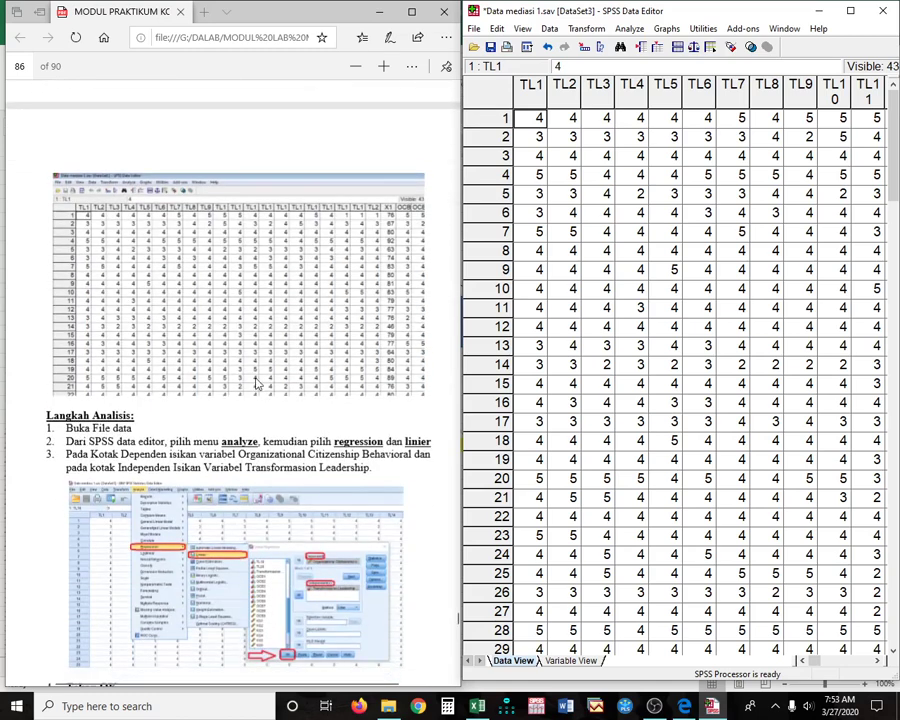
pyautogui.scroll(4, 255, 383)
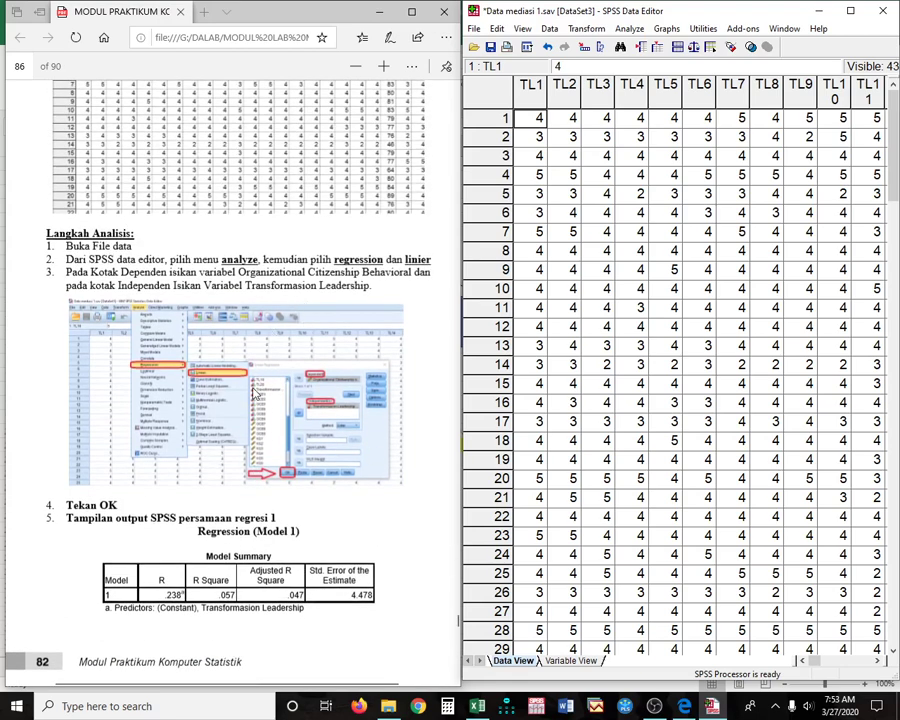
# Start a linear regression with cleared settings and add Transformasion Leadership as the independent variable
pyautogui.click(629, 28)
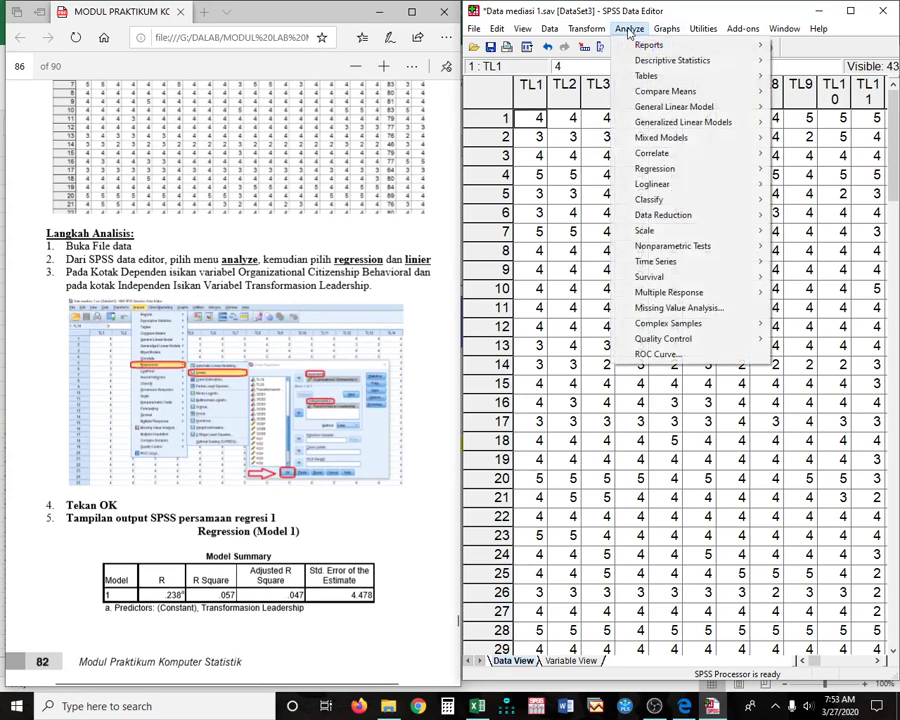
pyautogui.moveTo(673, 176)
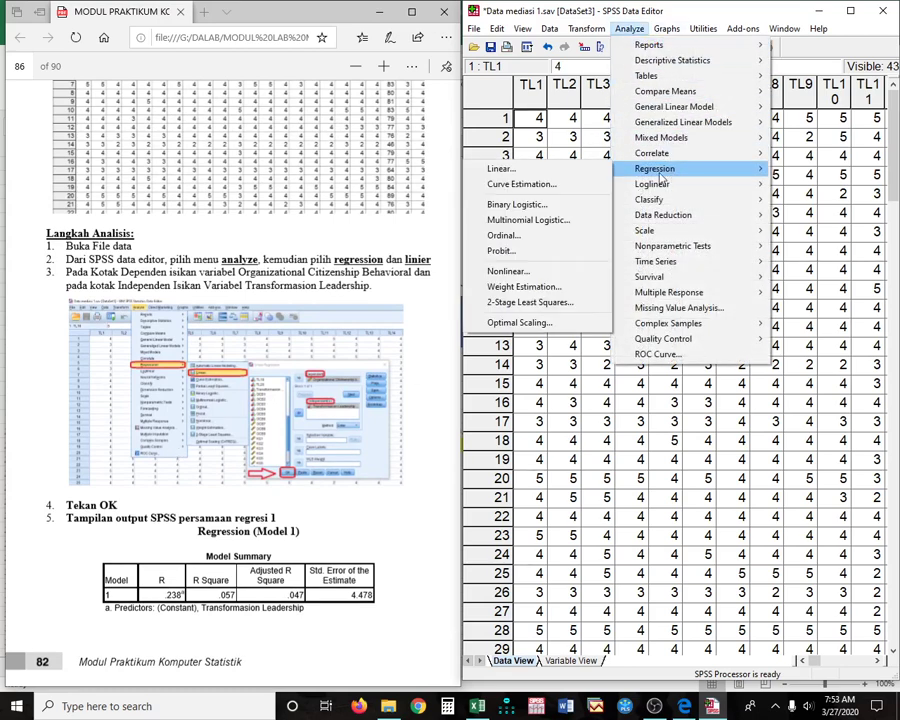
pyautogui.click(566, 176)
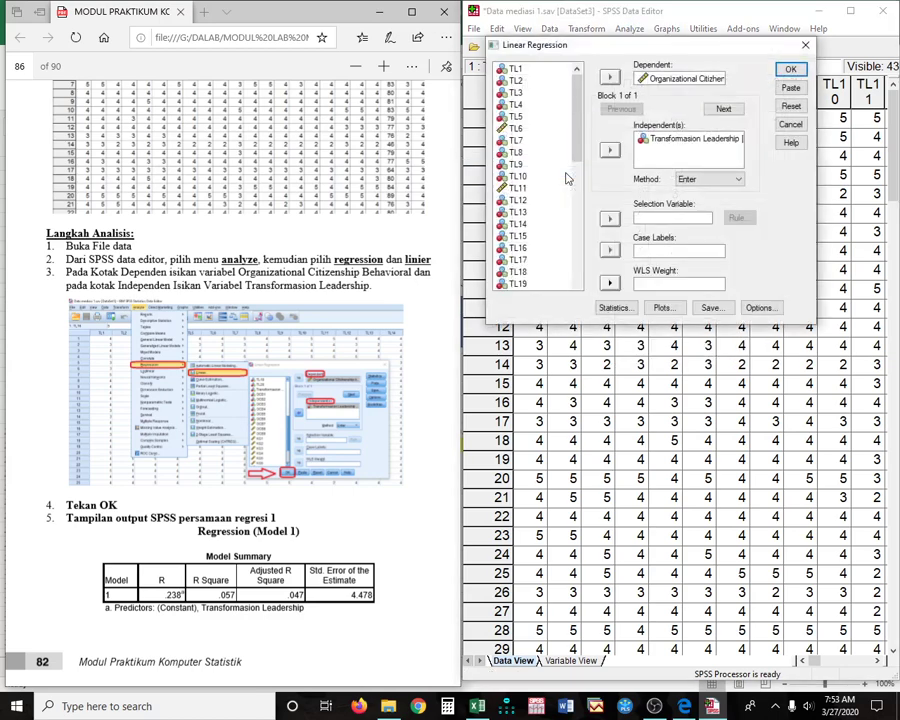
pyautogui.click(790, 106)
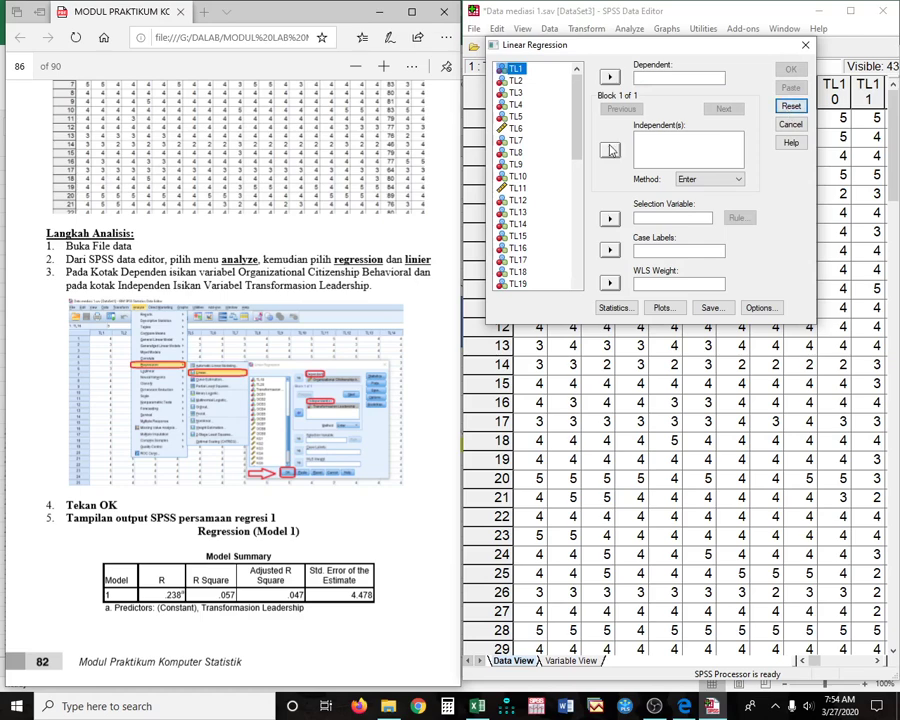
pyautogui.moveTo(578, 138); pyautogui.dragTo(575, 169)
pyautogui.click(538, 177)
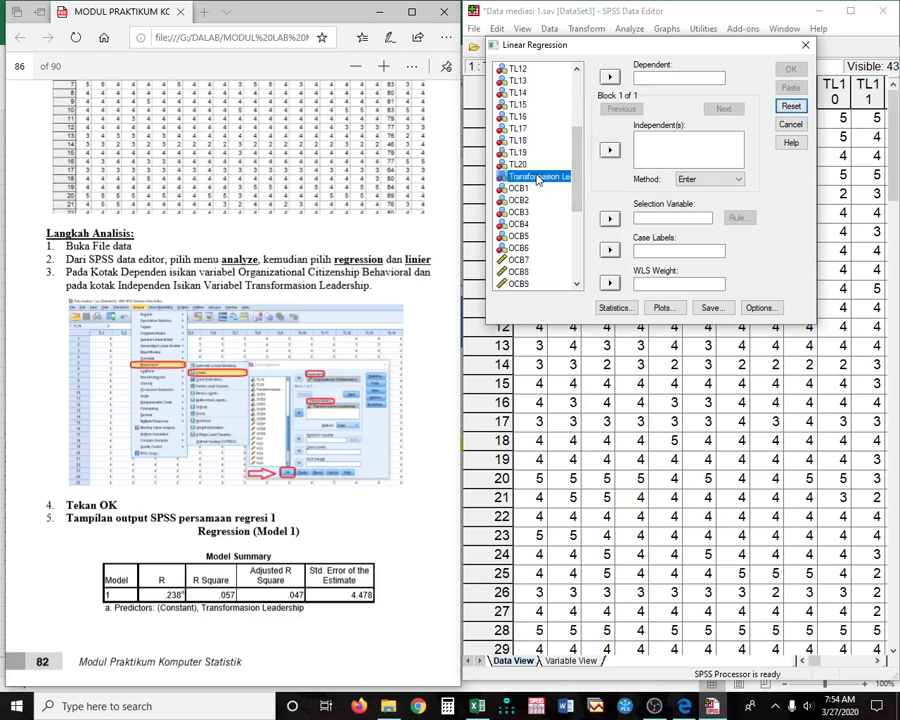
pyautogui.click(610, 151)
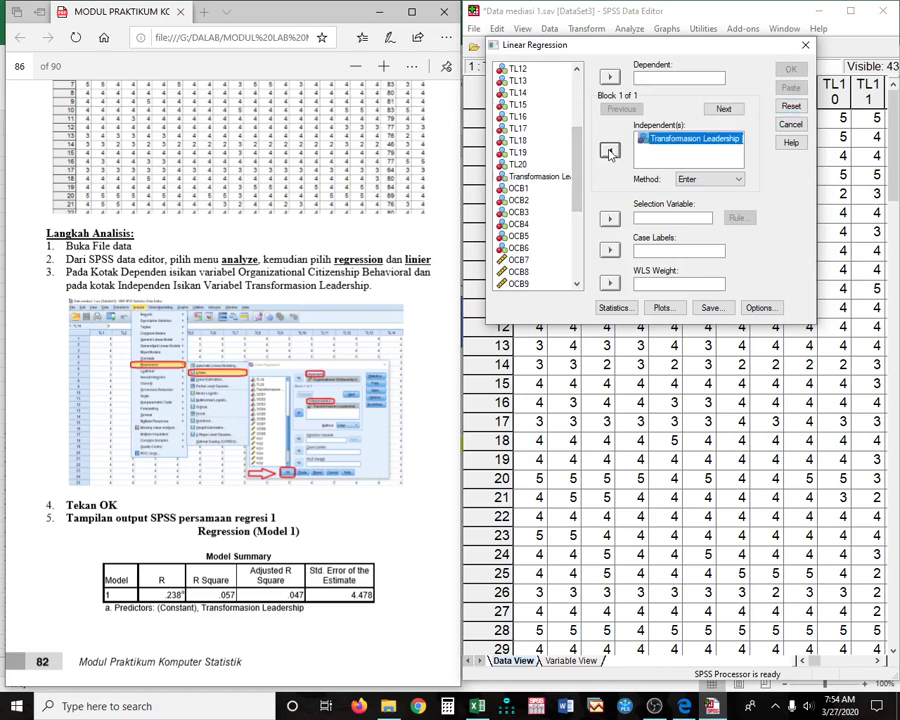
# Set Organizational Citizhenship behavioral as the dependent variable and run the first regression
pyautogui.moveTo(578, 160); pyautogui.dragTo(582, 178)
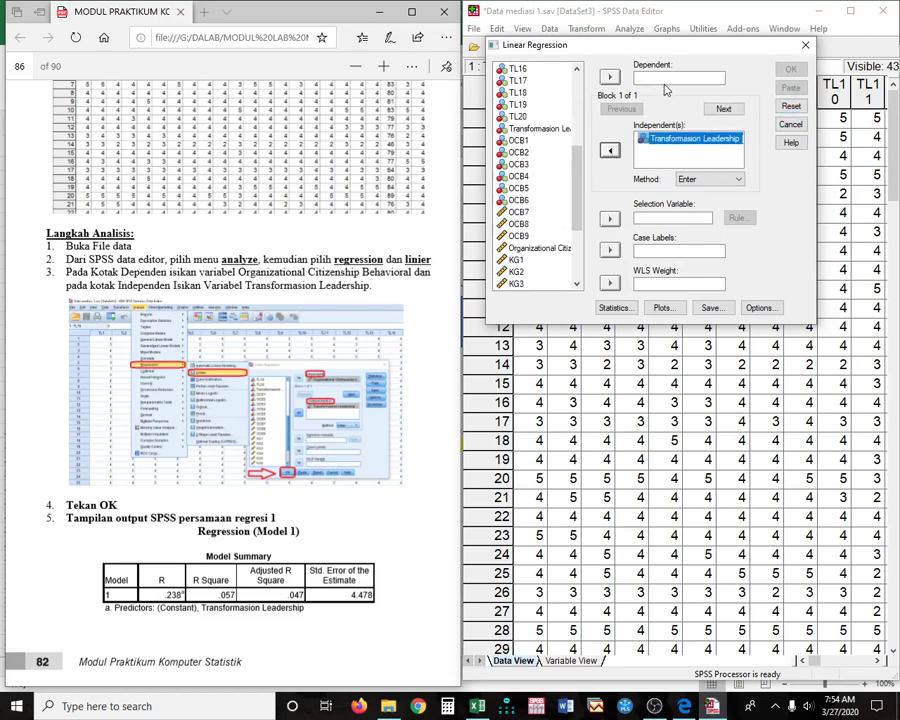
pyautogui.click(557, 250)
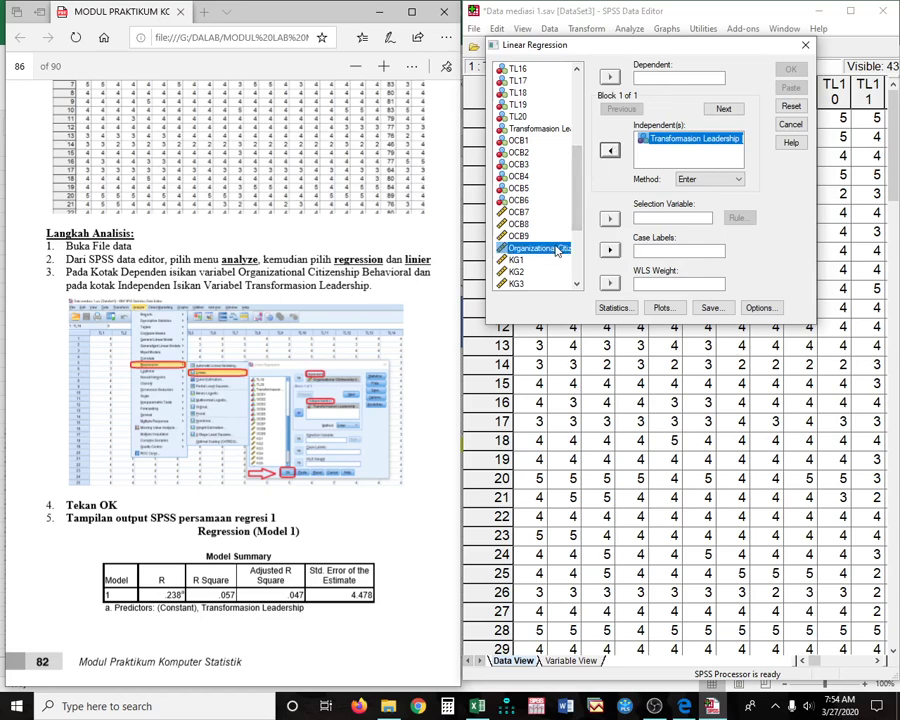
pyautogui.click(611, 76)
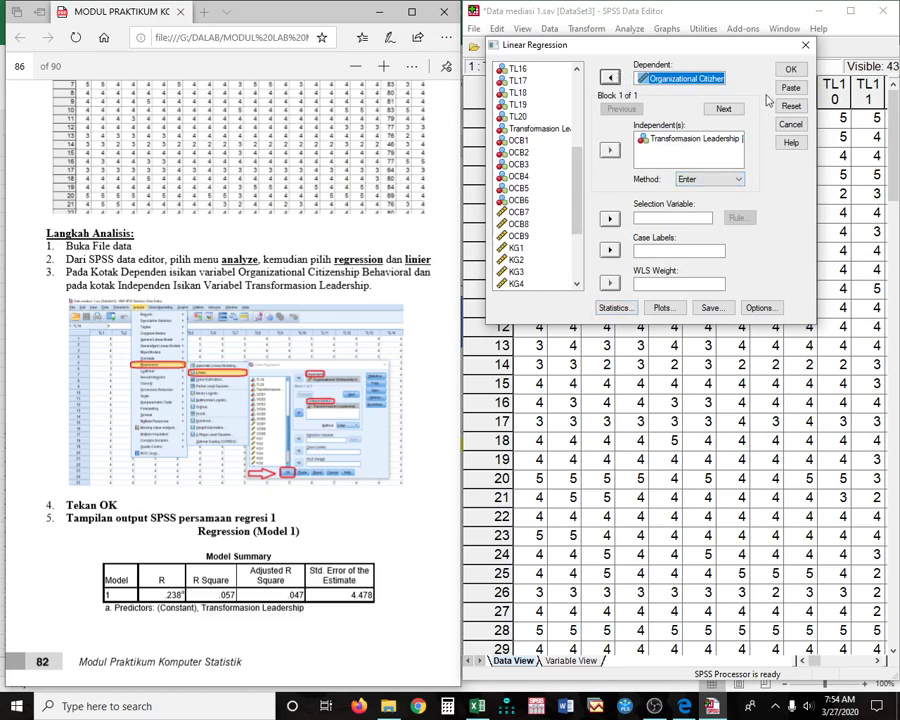
pyautogui.click(790, 70)
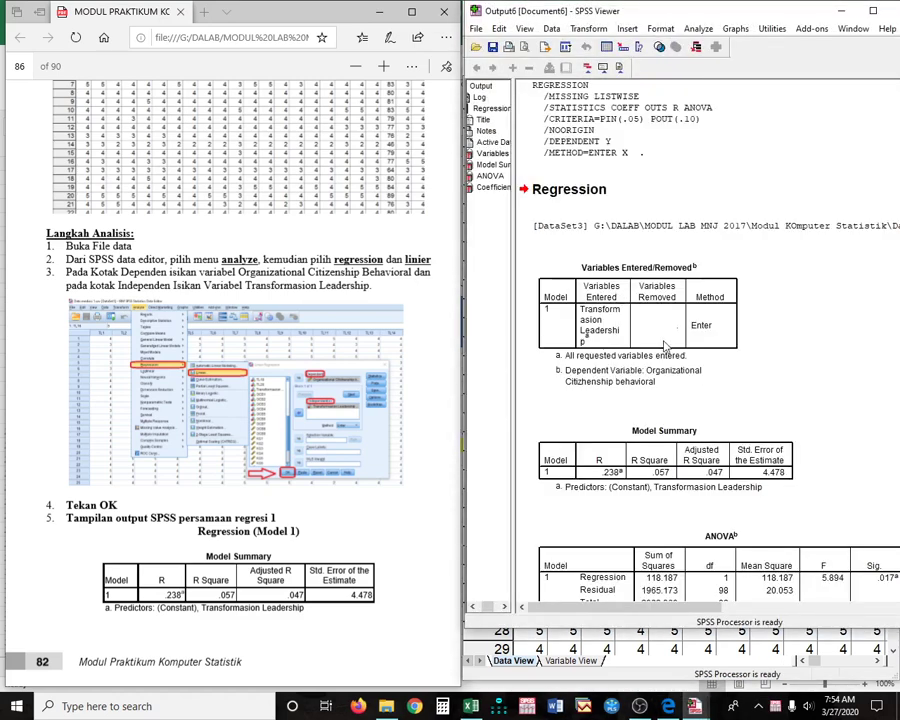
# Examine the regression output's Model Summary, ANOVA and Coefficients tables, including the significance column
pyautogui.scroll(-3, 664, 345)
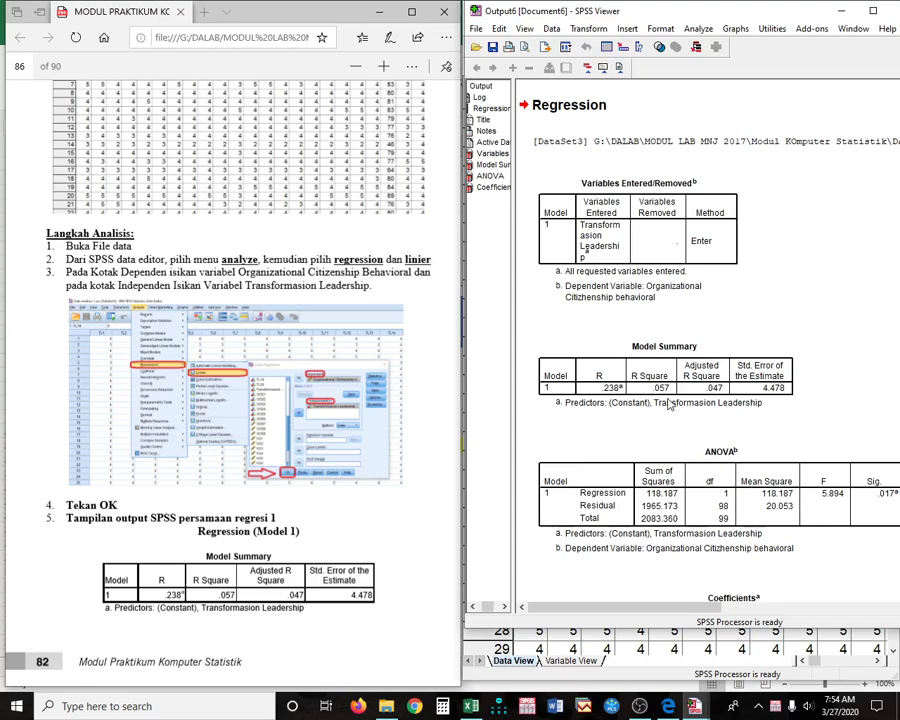
pyautogui.scroll(-3, 670, 403)
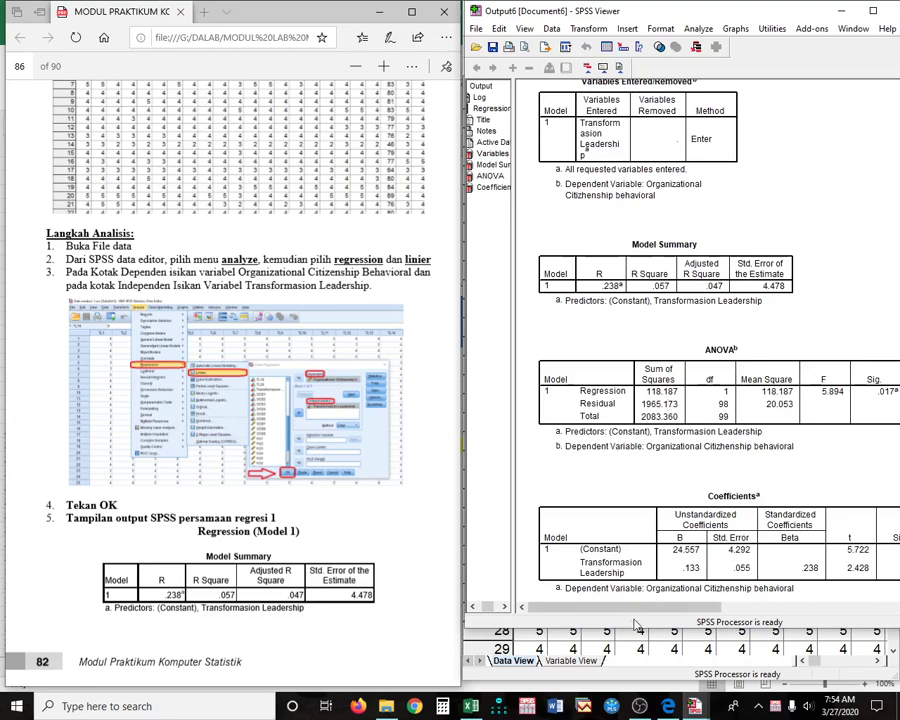
pyautogui.moveTo(636, 615); pyautogui.dragTo(673, 615)
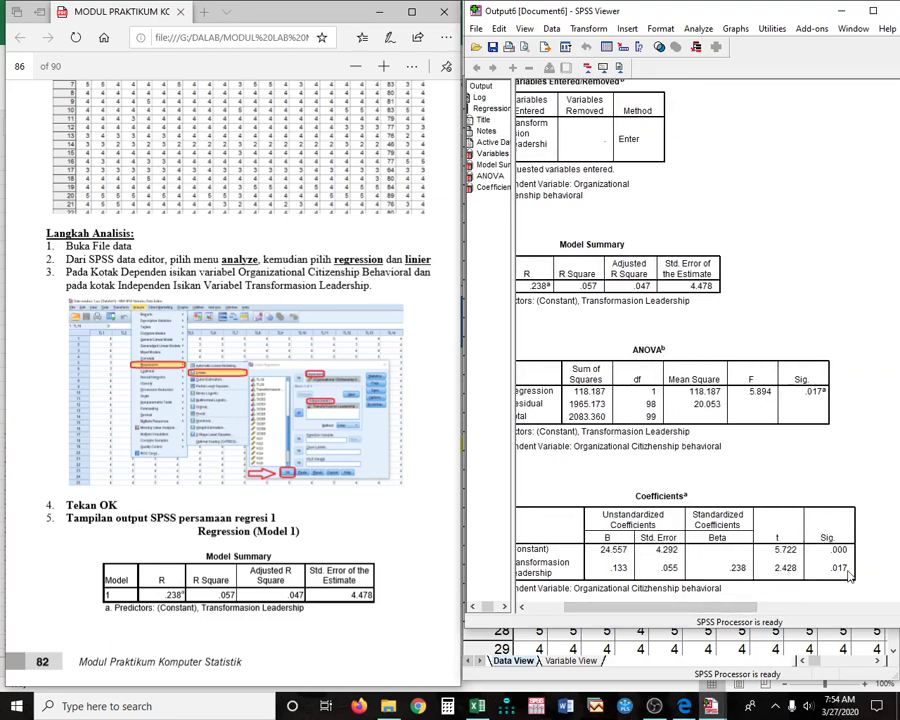
pyautogui.moveTo(738, 614); pyautogui.dragTo(652, 619)
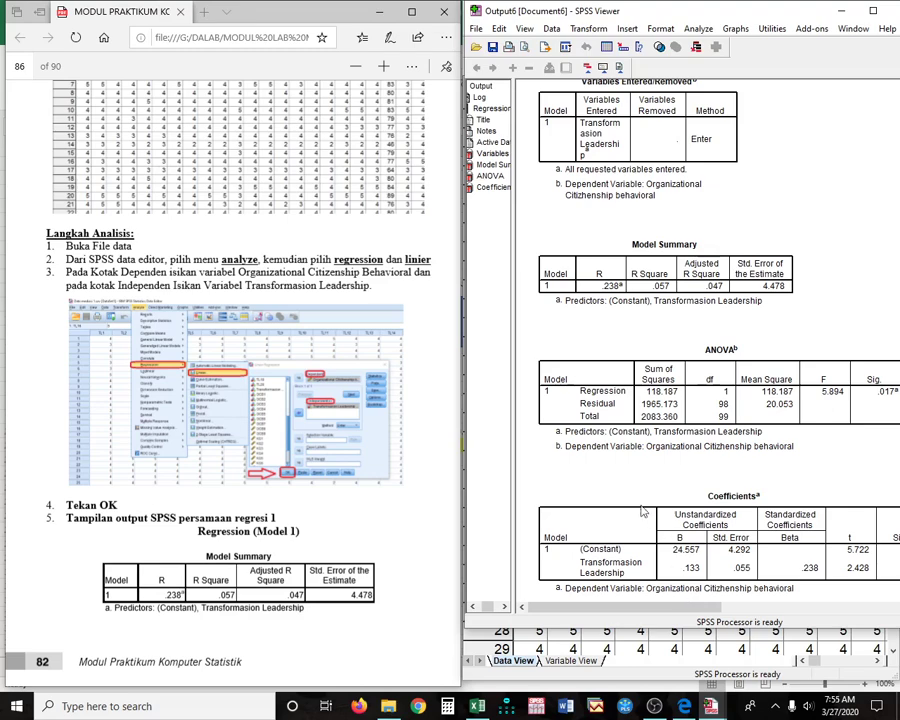
# Review the module's Model 1 results, equation and error term, and its instructions and results for the second regression
pyautogui.scroll(-3, 270, 521)
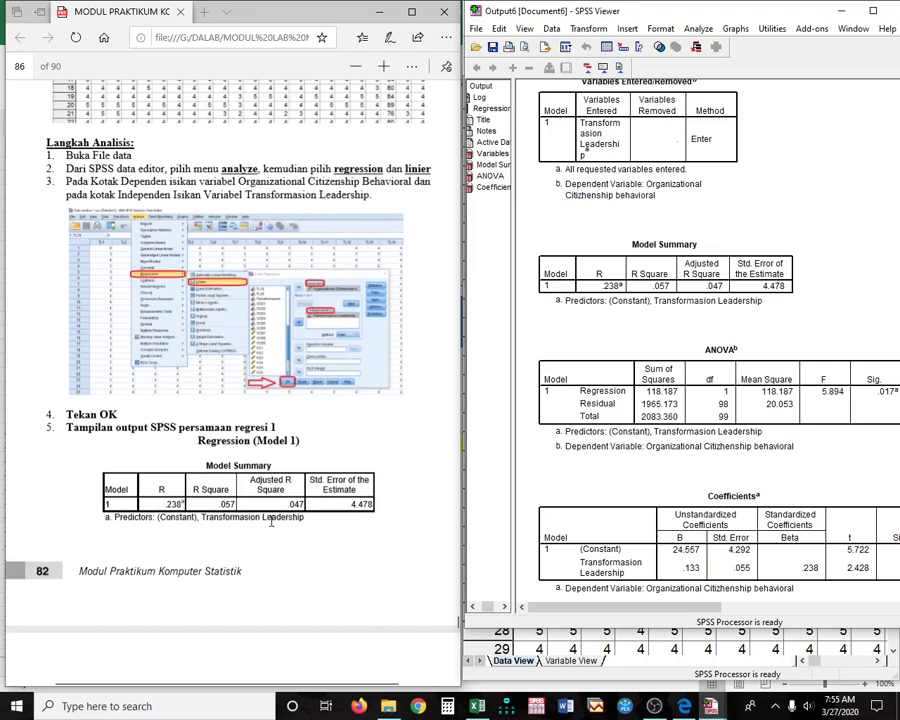
pyautogui.scroll(-5, 270, 521)
pyautogui.scroll(-5, 270, 525)
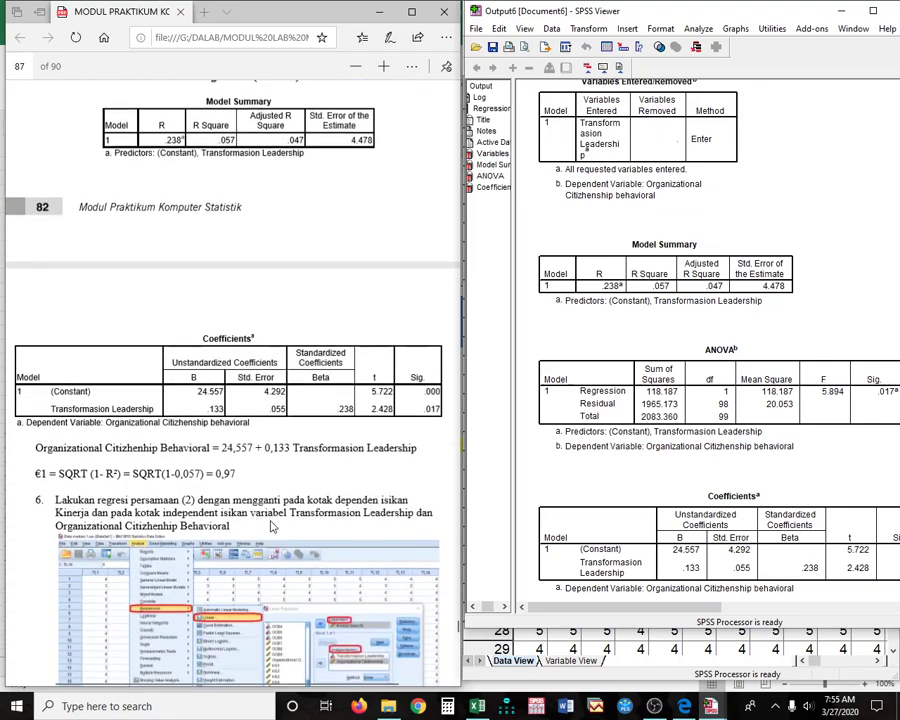
pyautogui.scroll(3, 270, 525)
pyautogui.scroll(2, 270, 527)
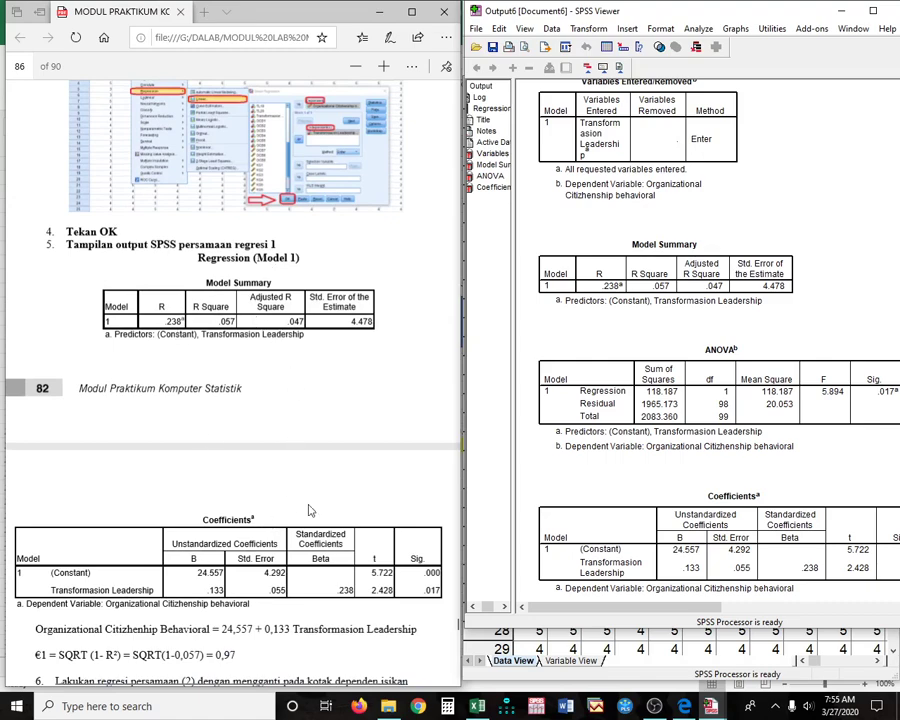
pyautogui.scroll(-4, 308, 508)
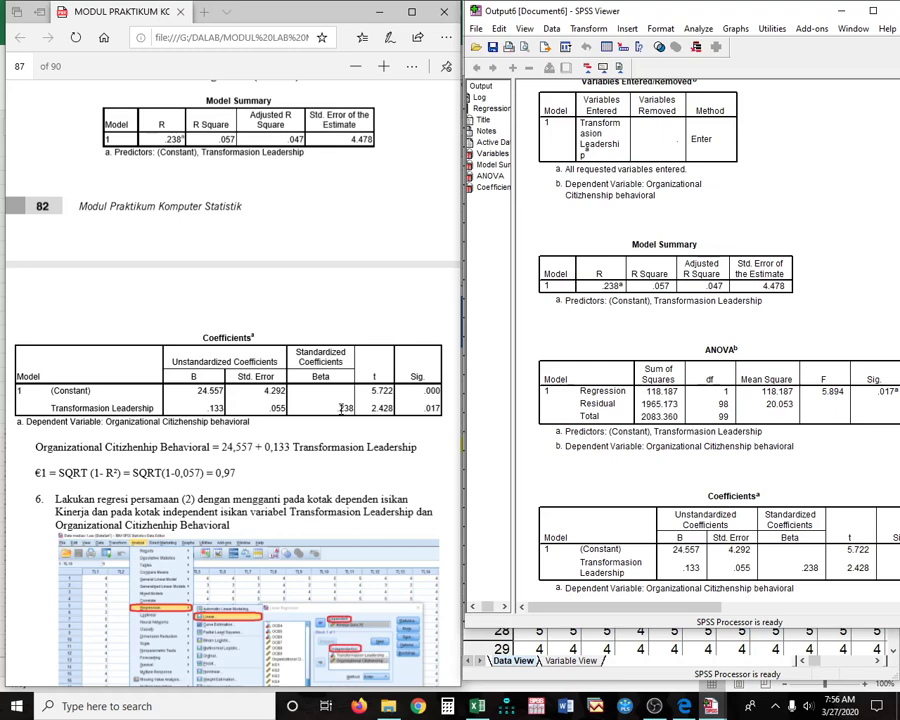
pyautogui.scroll(-4, 260, 410)
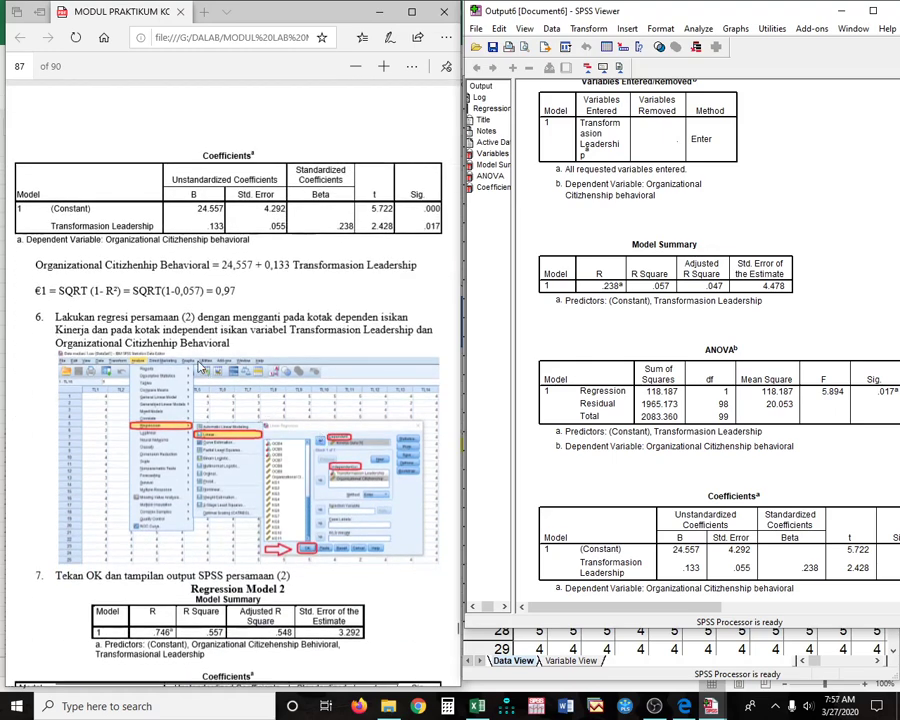
pyautogui.scroll(-4, 200, 367)
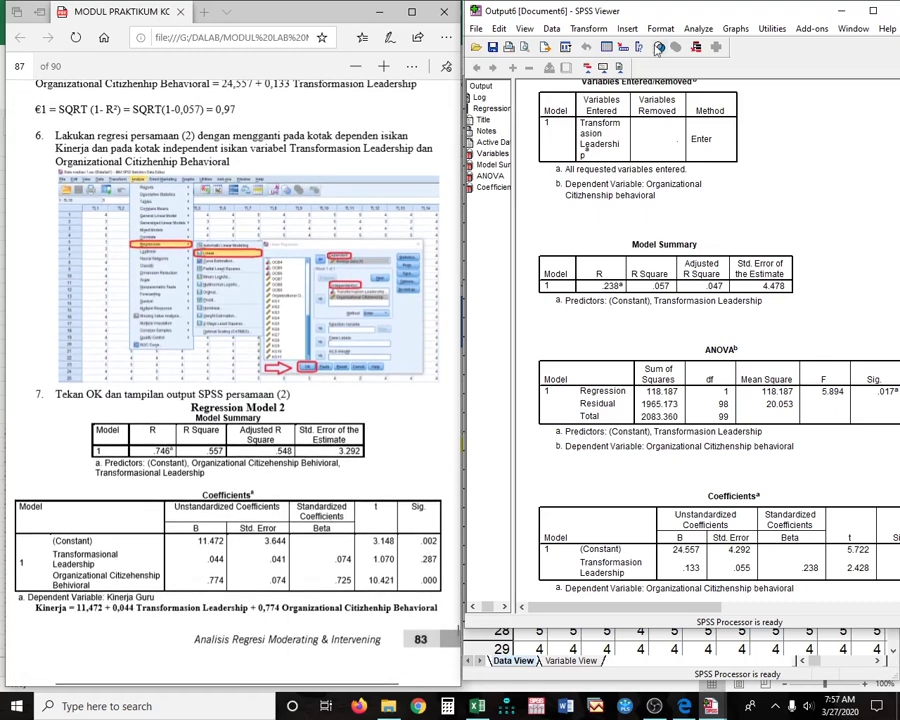
# Start another linear regression with cleared settings and add Transformasion Leadership and Organizational Citizhenship behavioral as independent variables
pyautogui.click(698, 28)
pyautogui.moveTo(740, 170)
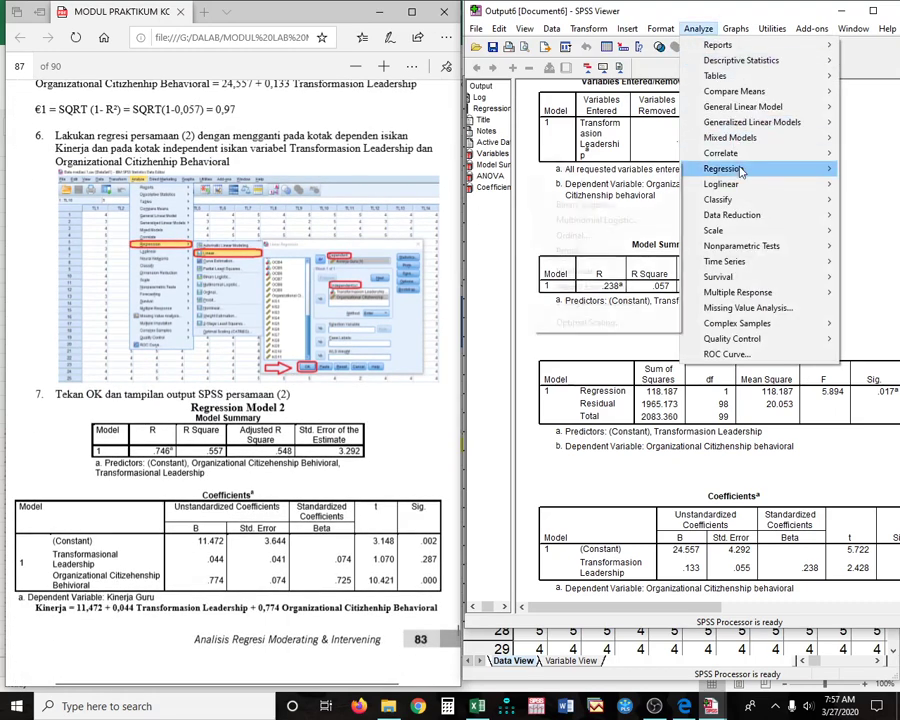
pyautogui.click(506, 168)
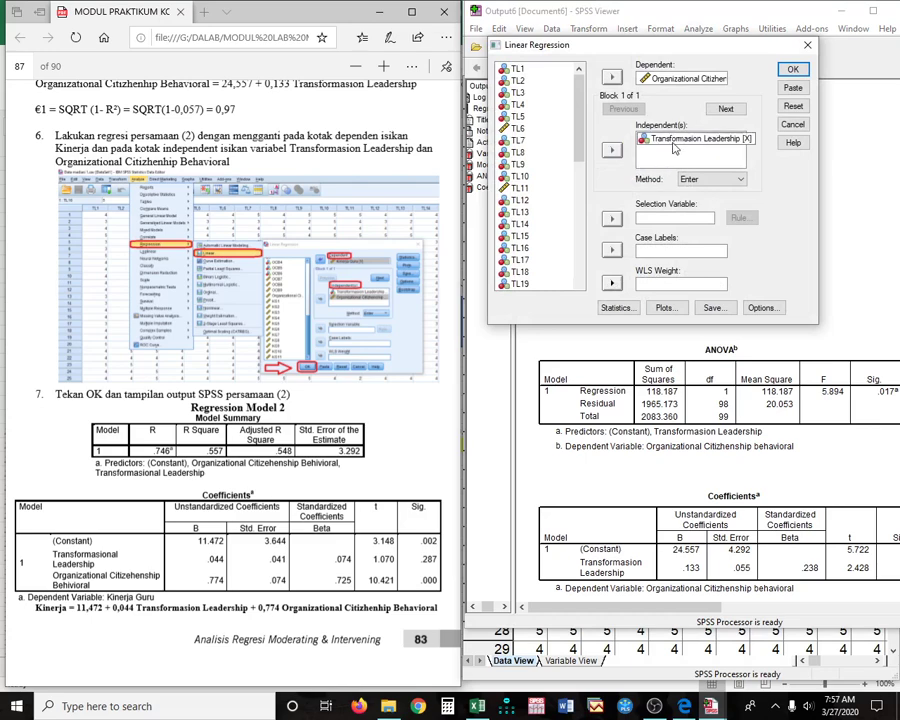
pyautogui.click(793, 108)
pyautogui.moveTo(583, 135); pyautogui.dragTo(582, 146)
pyautogui.click(548, 263)
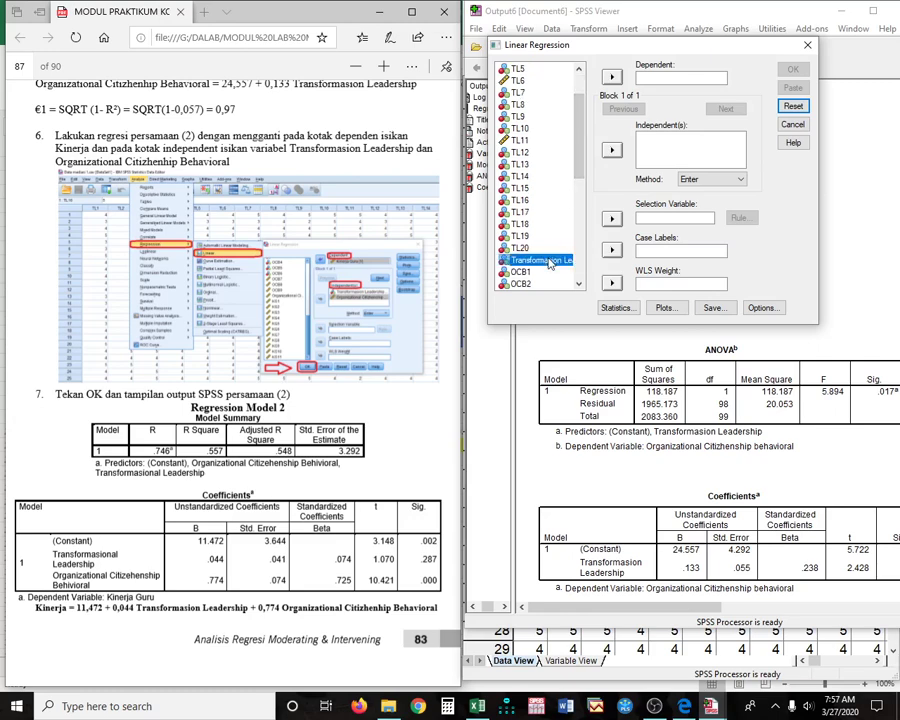
pyautogui.click(612, 149)
pyautogui.moveTo(580, 150); pyautogui.dragTo(581, 216)
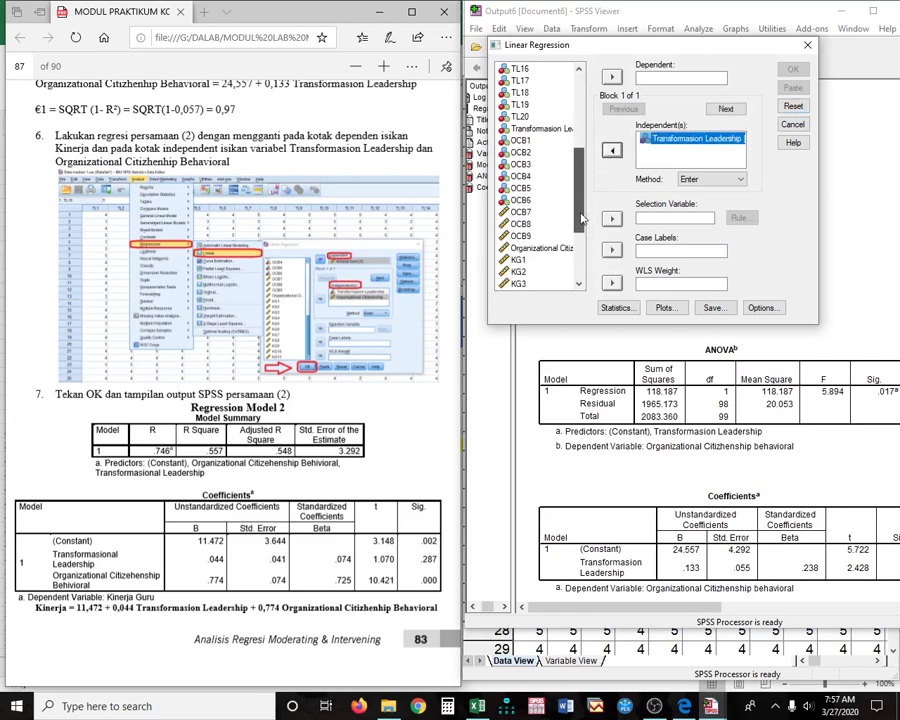
pyautogui.click(540, 248)
pyautogui.click(612, 150)
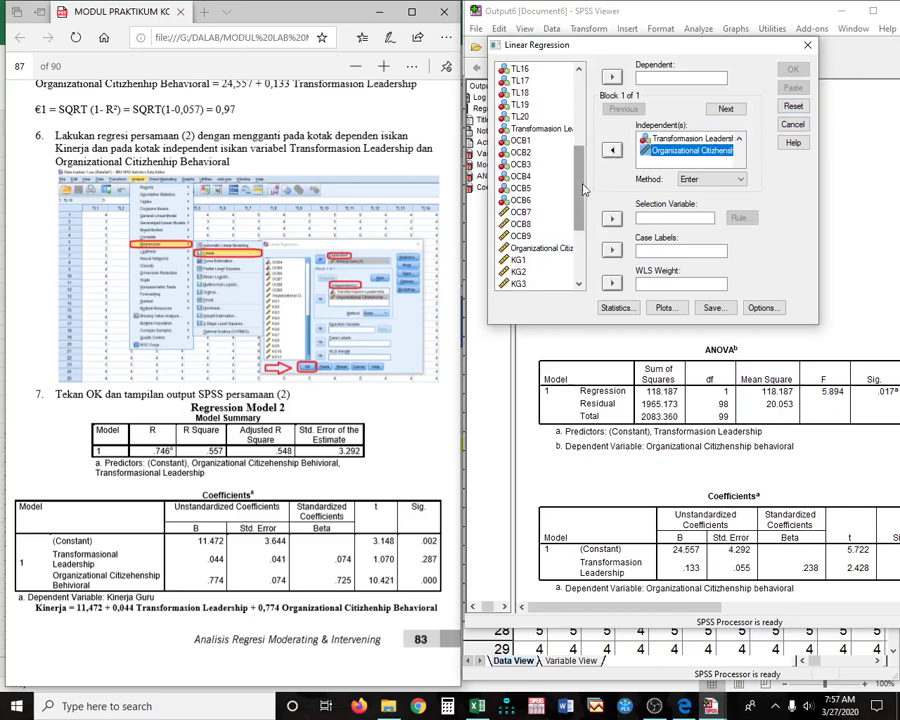
# Set Kinerja Guru [Z] as the dependent variable of the second regression
pyautogui.moveTo(578, 212); pyautogui.dragTo(577, 260)
pyautogui.click(537, 272)
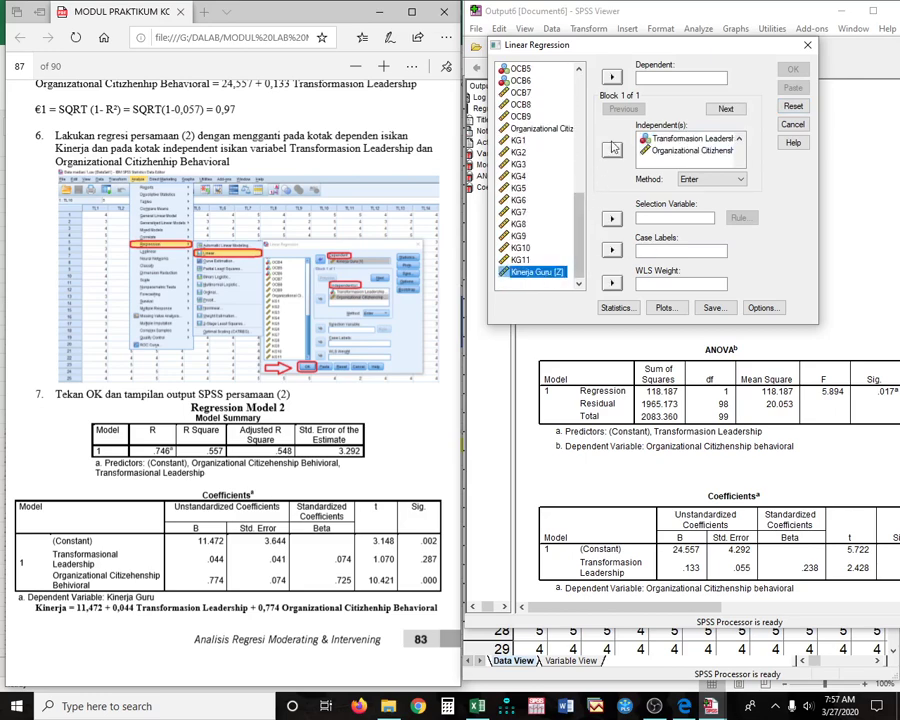
pyautogui.click(612, 78)
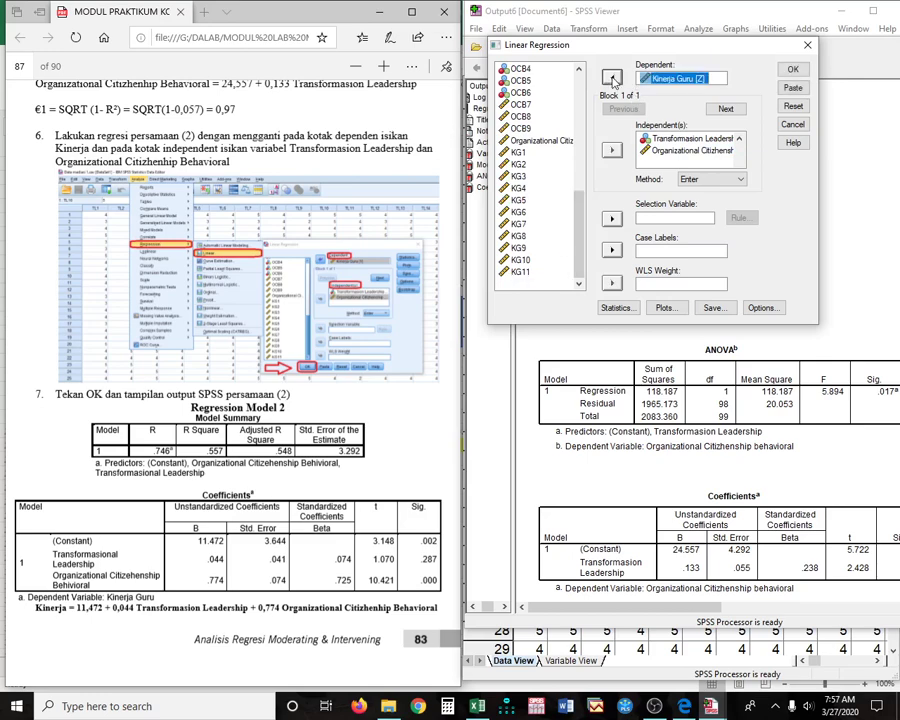
# Run the second regression and bring its Model Summary and ANOVA tables into view
pyautogui.click(792, 69)
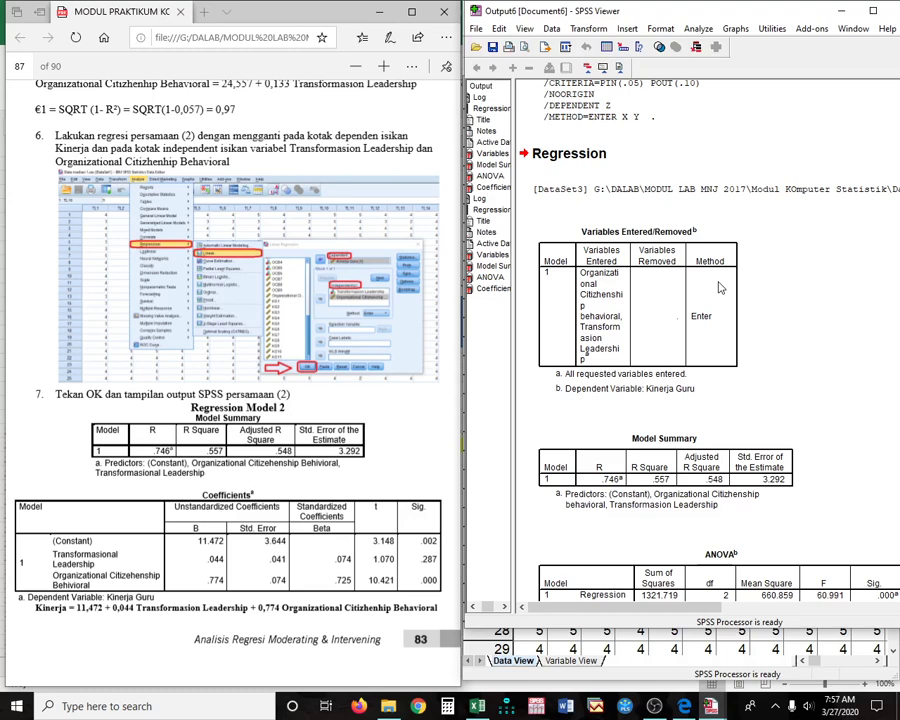
pyautogui.scroll(-3, 718, 288)
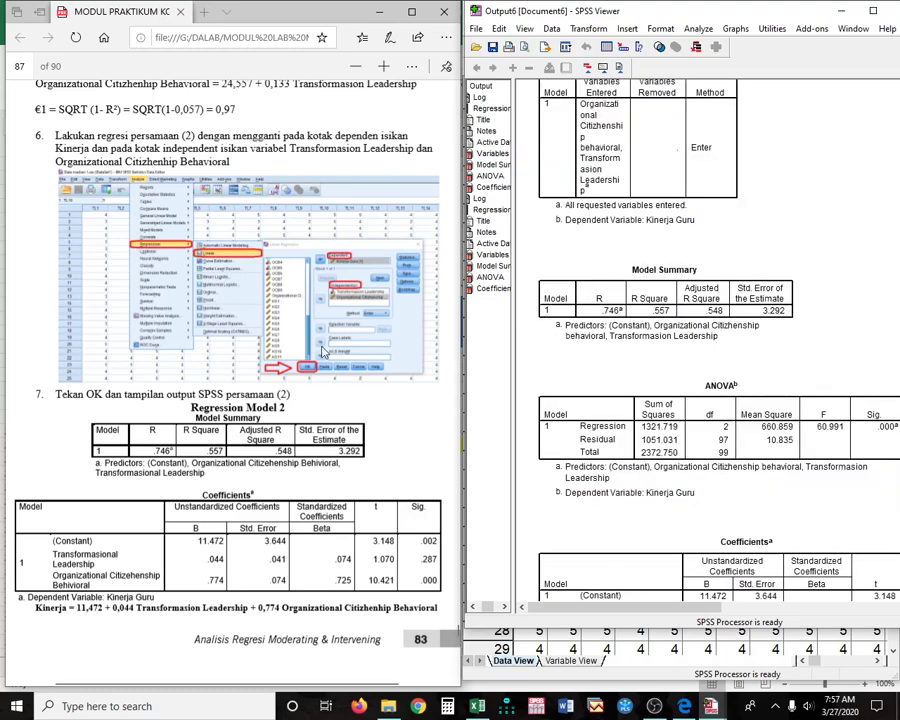
# Review the module's Kasus 1 path diagram, path definitions and equations, followed by the Regression Model 2 results and the completed path diagram
pyautogui.scroll(1, 247, 363)
pyautogui.scroll(10, 247, 363)
pyautogui.scroll(10, 249, 363)
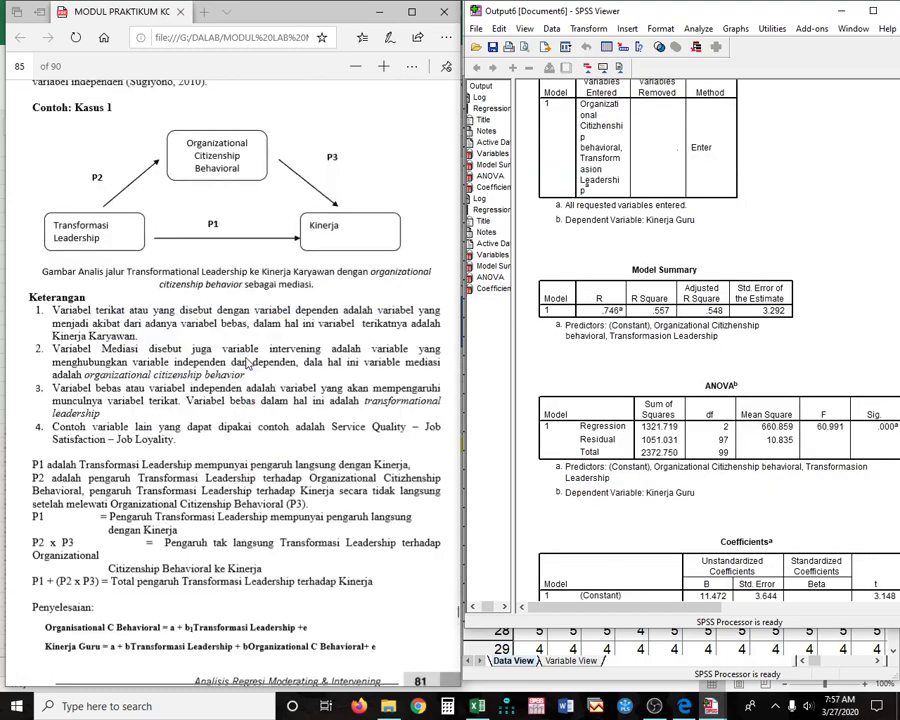
pyautogui.scroll(-4, 250, 364)
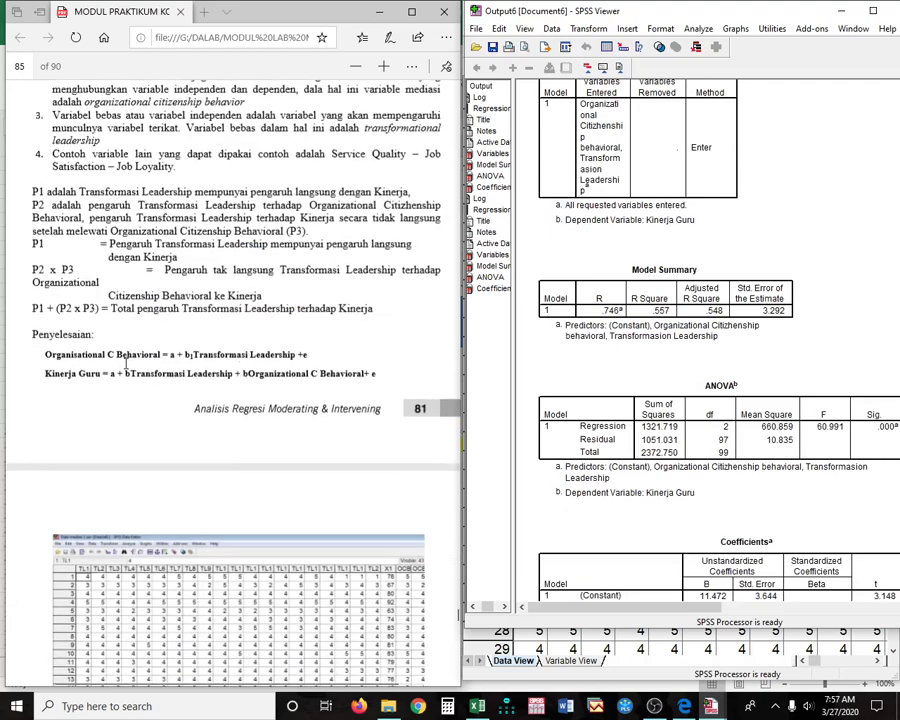
pyautogui.scroll(-15, 125, 364)
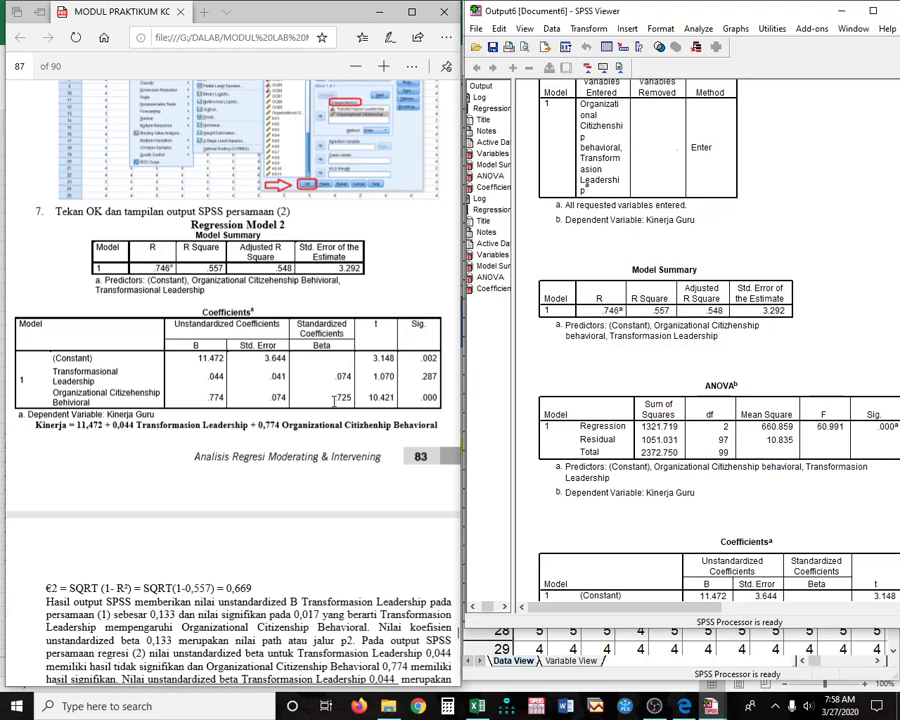
pyautogui.scroll(-5, 335, 401)
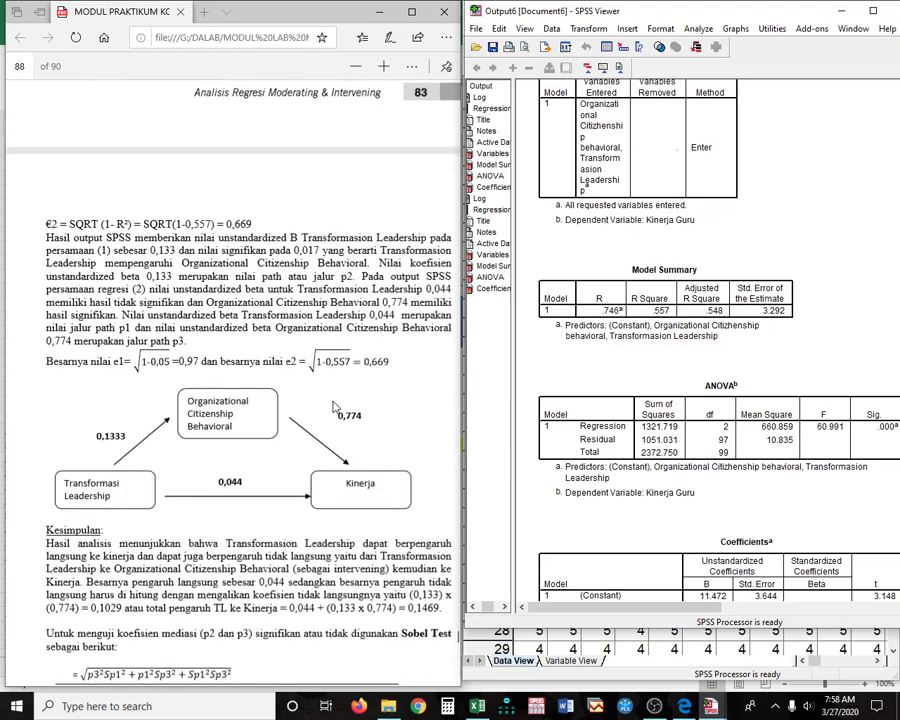
pyautogui.scroll(-1, 335, 407)
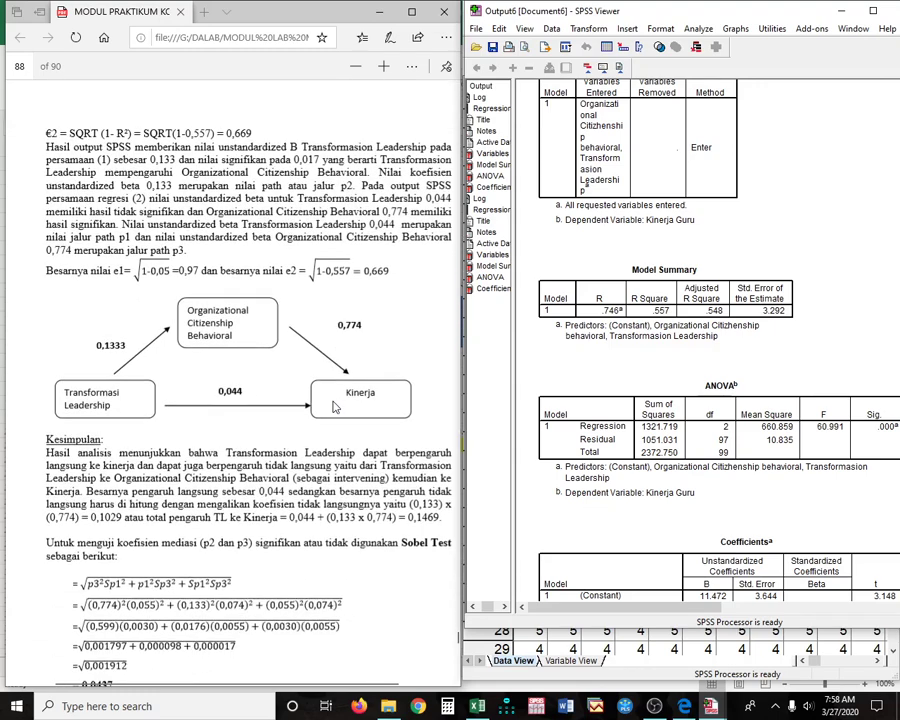
pyautogui.scroll(1, 335, 407)
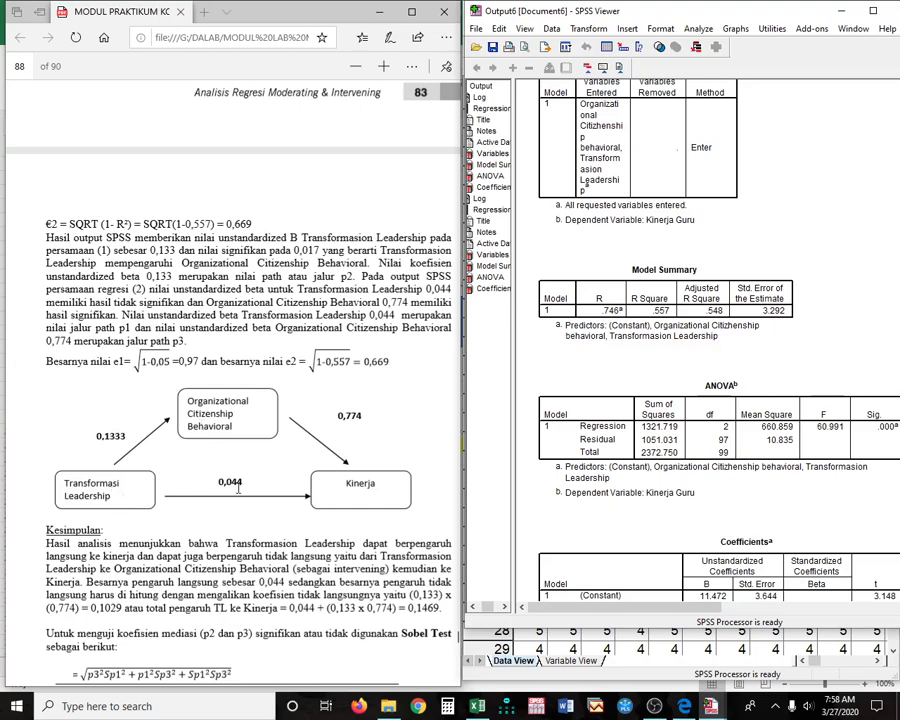
# Trace the module's path diagram coefficients back to the unstandardized B values in the Model 1 and Model 2 Coefficients tables
pyautogui.scroll(2, 238, 484)
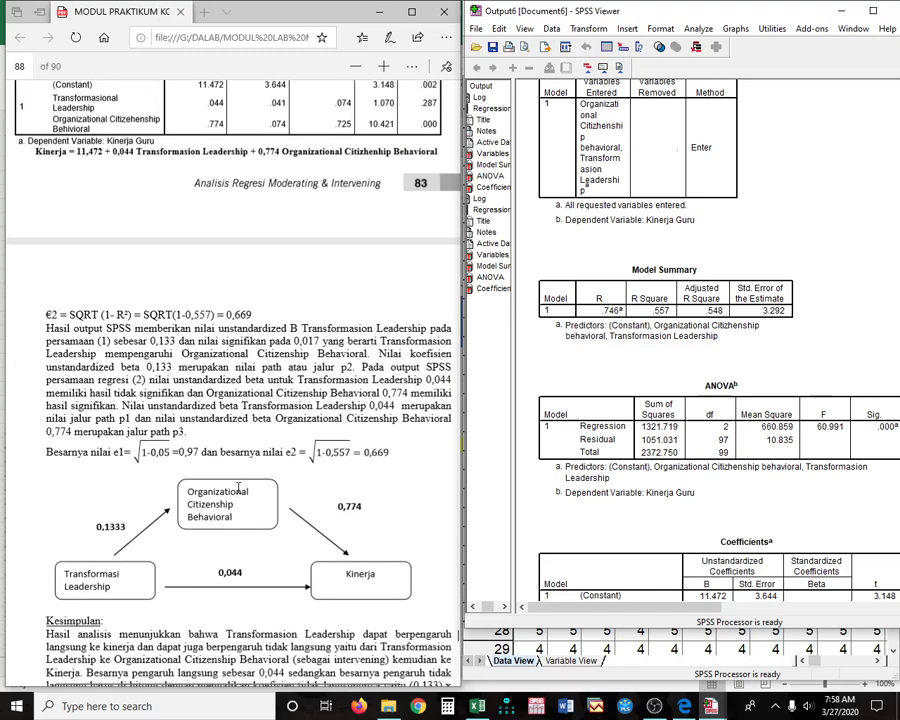
pyautogui.scroll(5, 238, 486)
pyautogui.scroll(12, 238, 493)
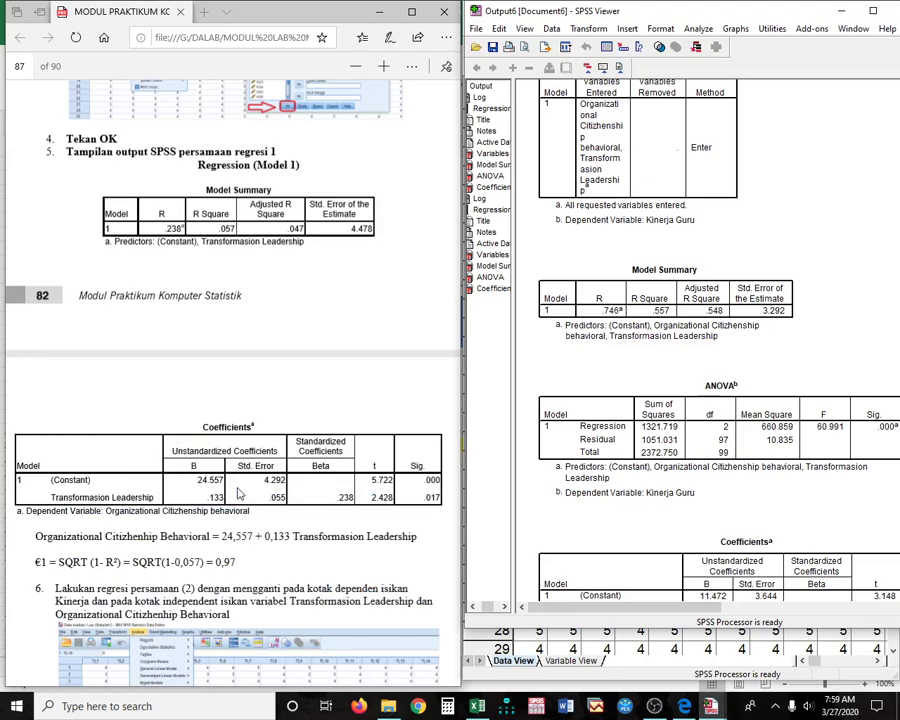
pyautogui.scroll(-12, 238, 493)
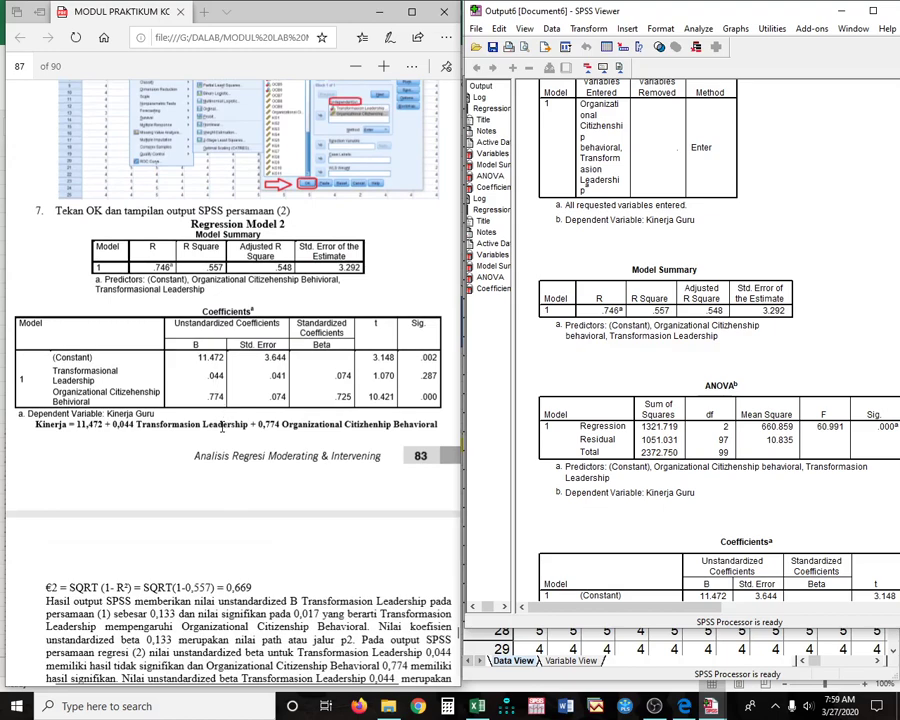
pyautogui.scroll(-6, 150, 500)
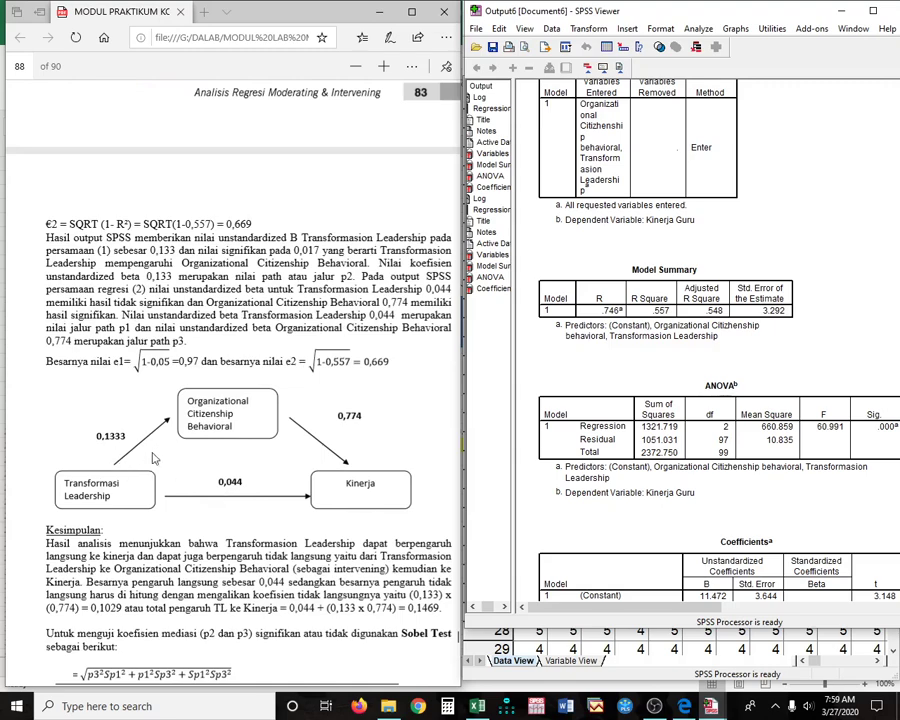
pyautogui.scroll(2, 200, 445)
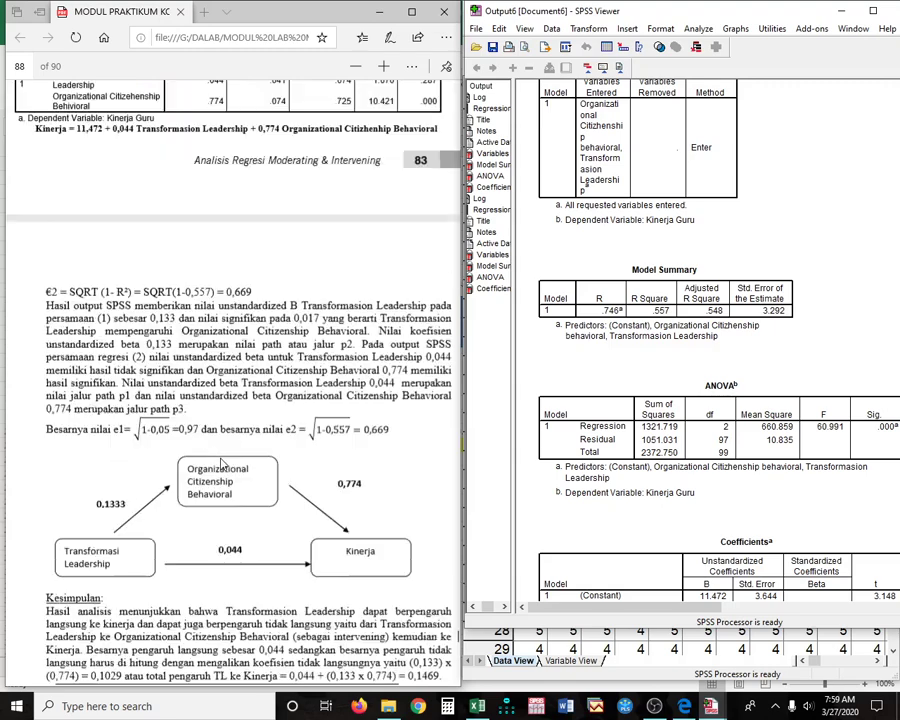
pyautogui.scroll(15, 222, 463)
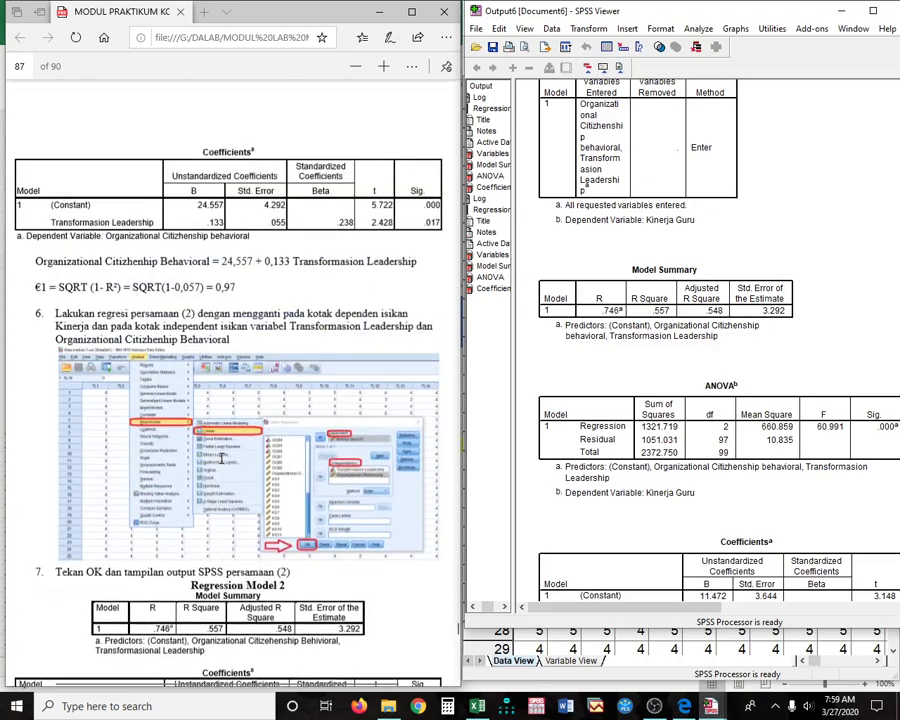
pyautogui.scroll(1, 222, 458)
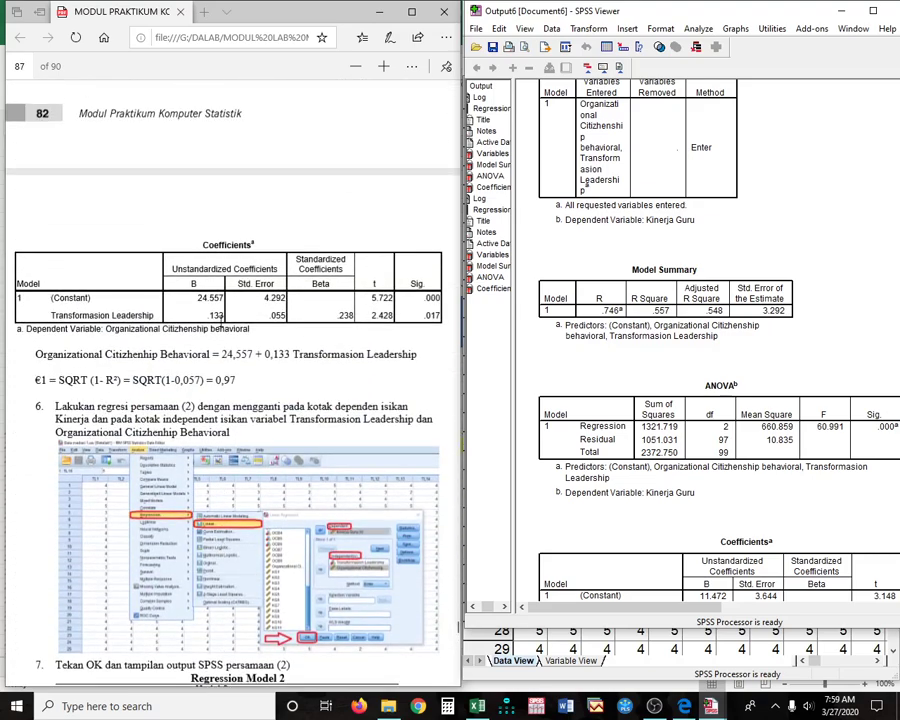
pyautogui.scroll(-9, 255, 440)
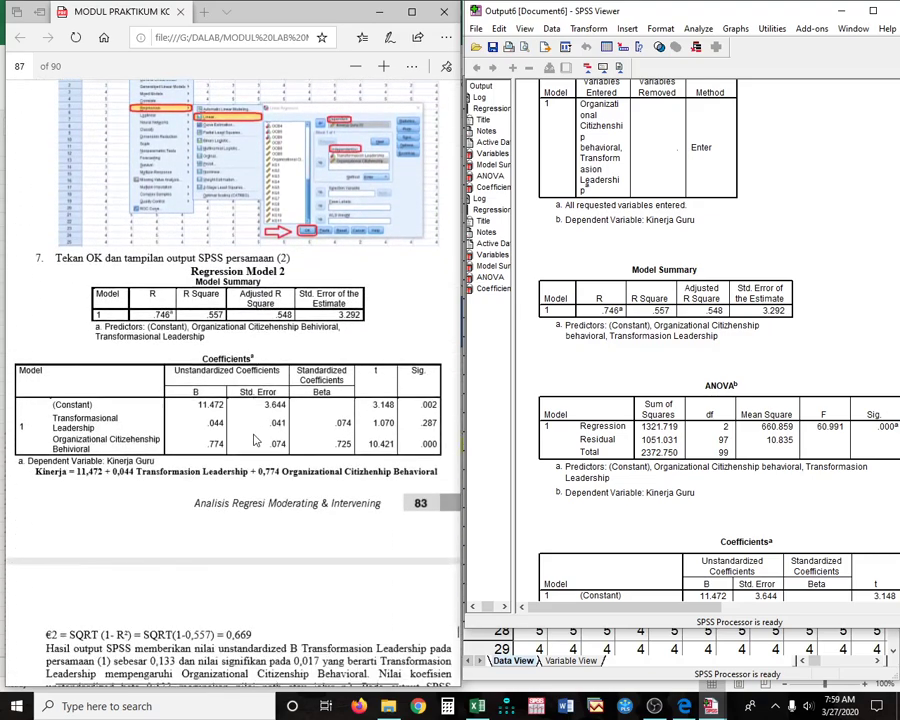
pyautogui.scroll(-9, 255, 440)
pyautogui.scroll(2, 285, 465)
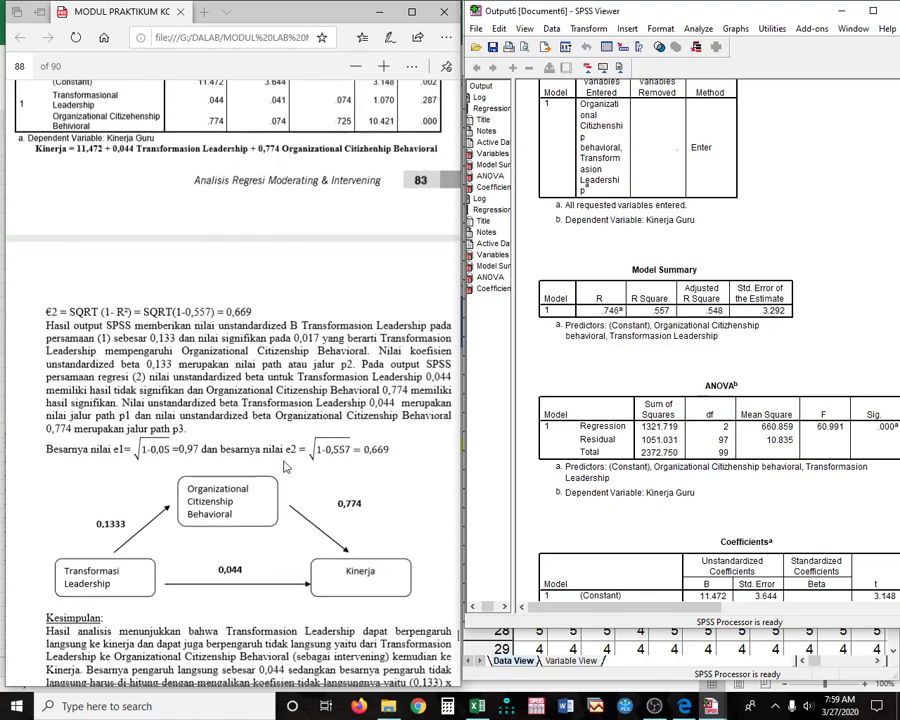
pyautogui.scroll(2, 285, 465)
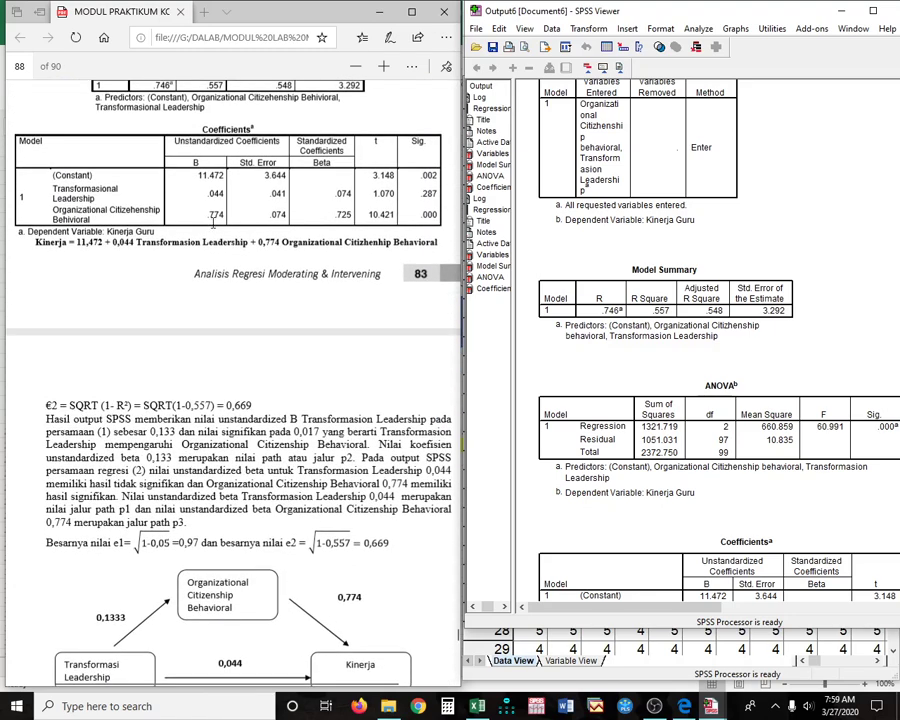
pyautogui.scroll(-2, 216, 465)
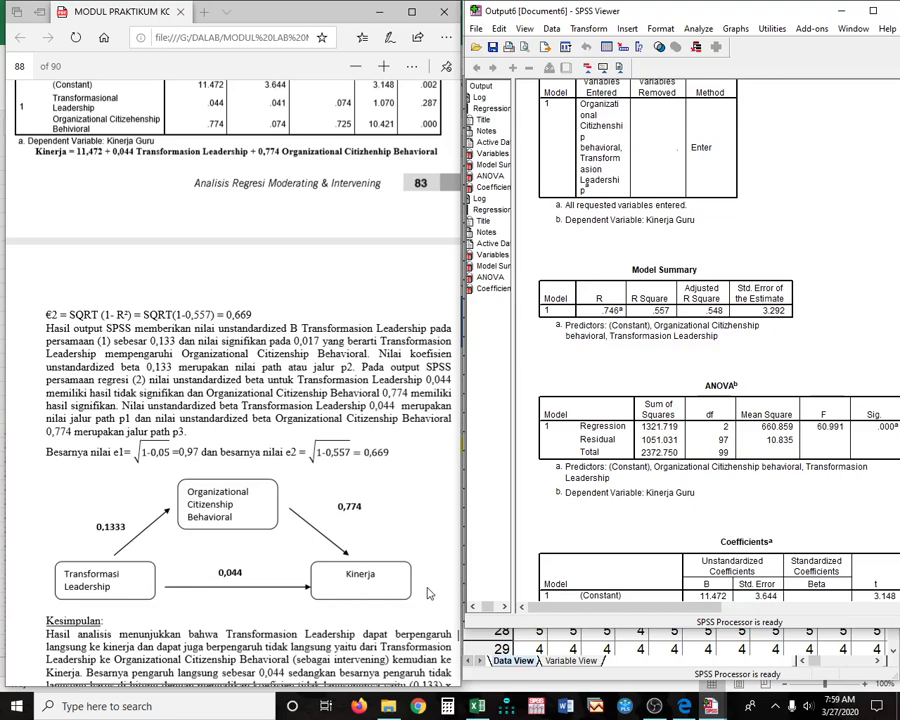
# Review how the module calculates the error terms e1 and e2 from the R Square of each regression
pyautogui.scroll(-2, 420, 580)
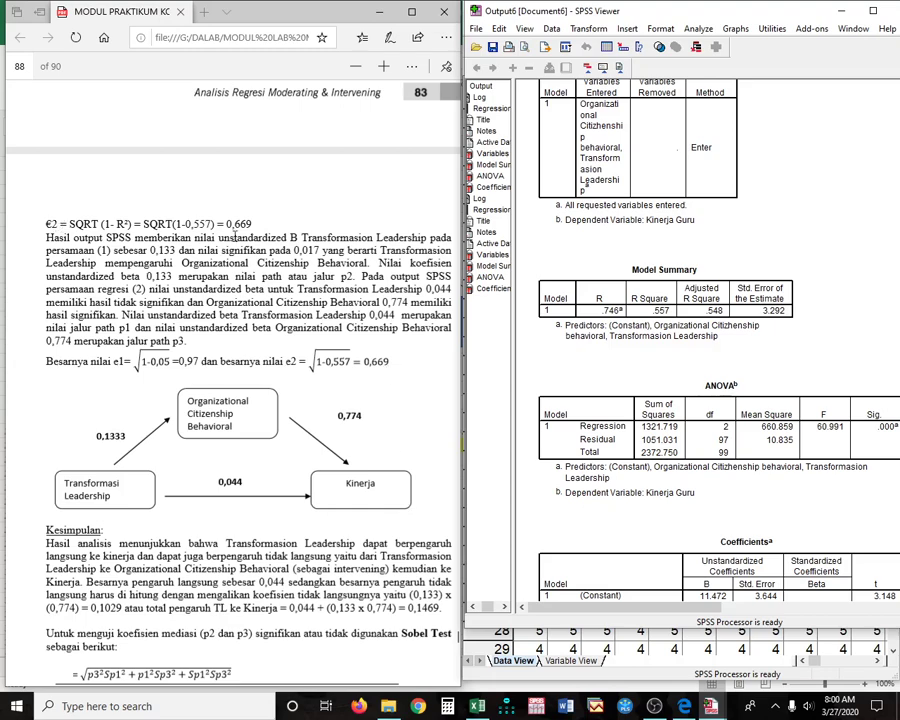
pyautogui.scroll(1, 183, 238)
pyautogui.scroll(6, 265, 368)
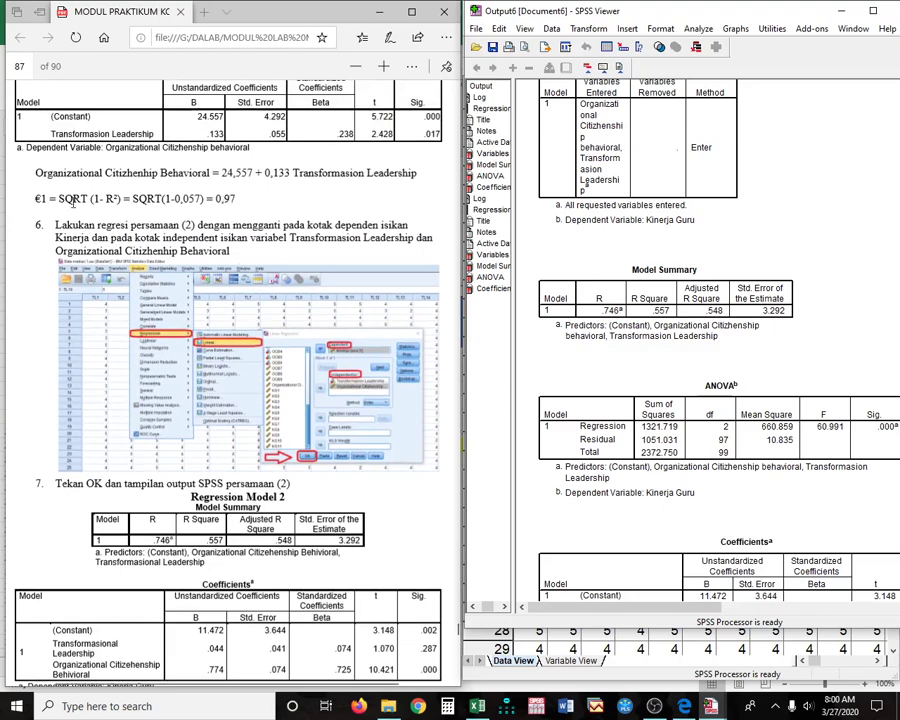
pyautogui.scroll(-2, 255, 466)
pyautogui.scroll(-4, 255, 470)
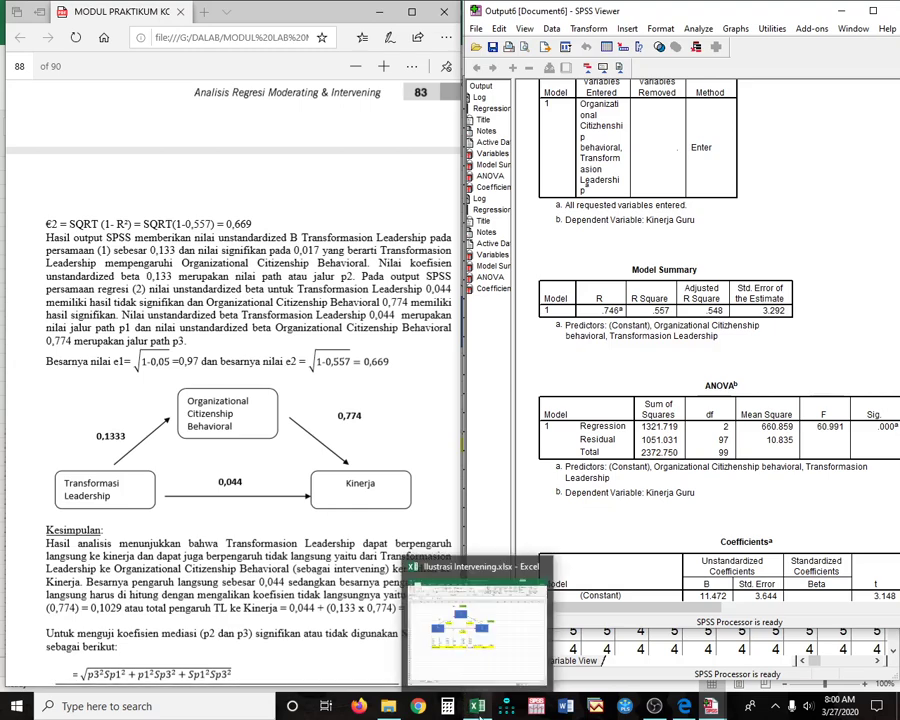
# Switch to the Ilustrasi Intervening.xlsx workbook in Excel and inspect the formulas of the e1 and e2 cells
pyautogui.click(477, 706)
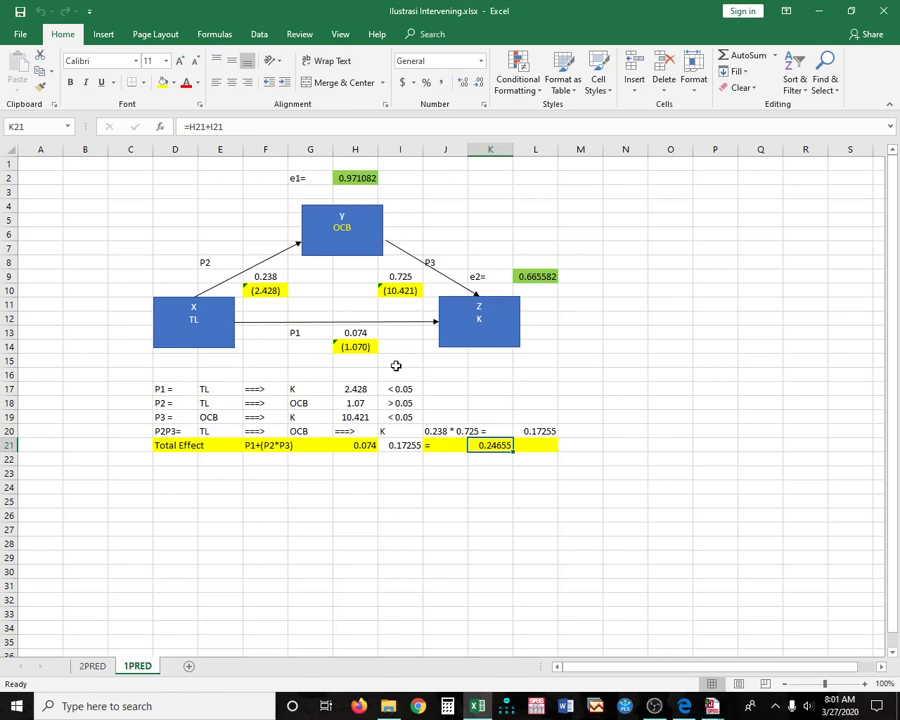
pyautogui.click(357, 178)
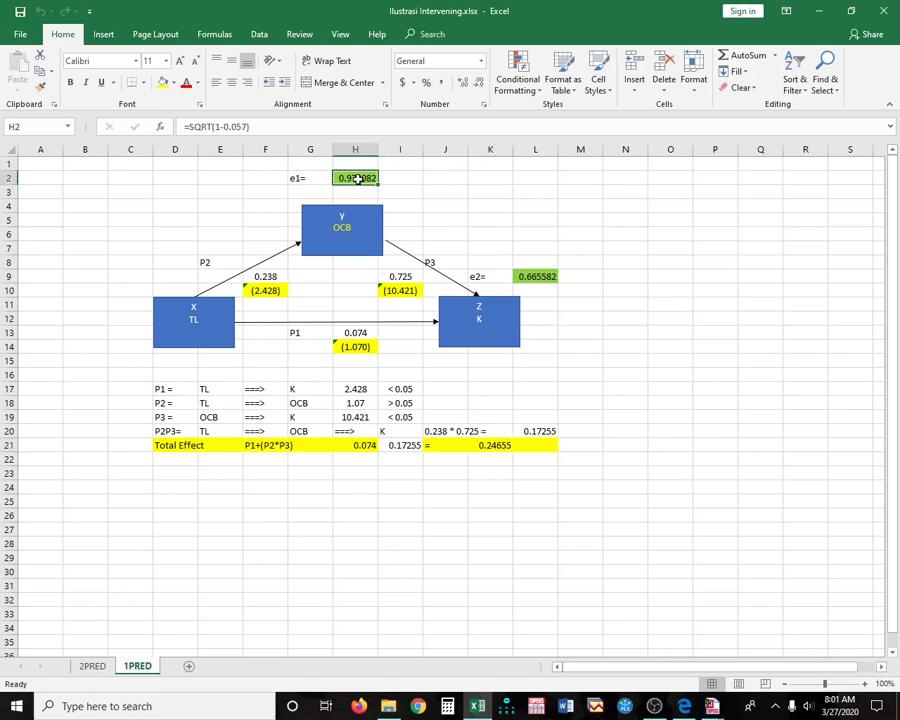
pyautogui.click(538, 278)
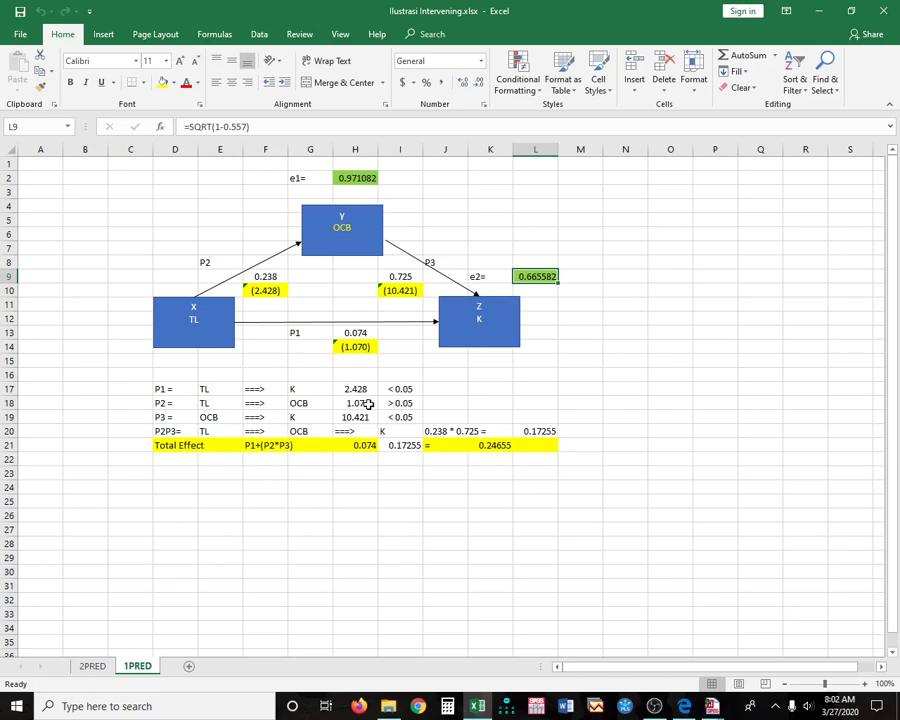
# Compare the Excel illustration with the module's Model 2 Coefficients table, path diagram and Kesimpulan section
pyautogui.click(684, 707)
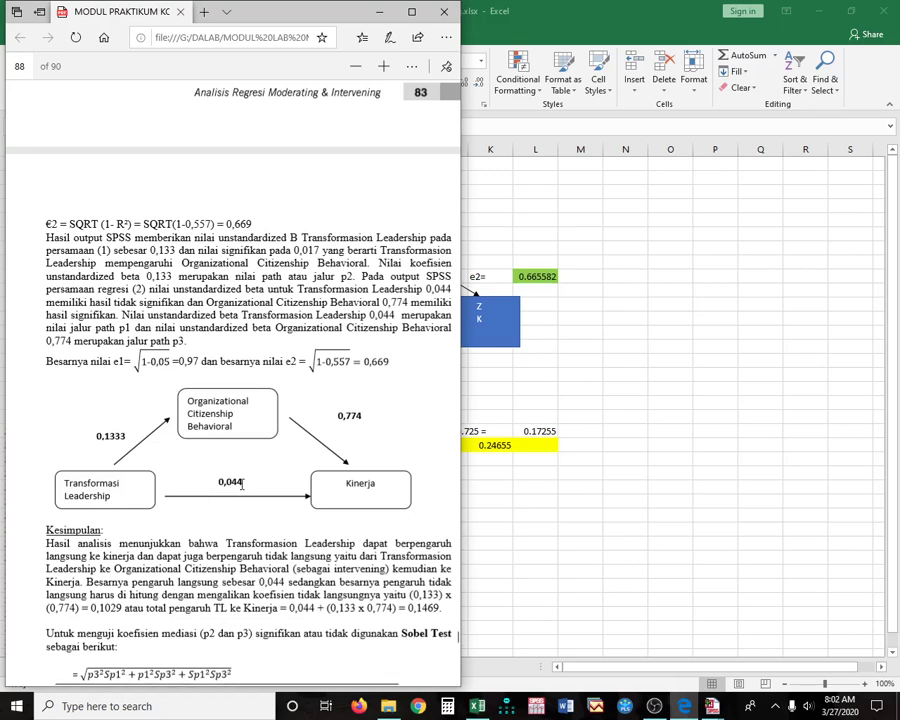
pyautogui.scroll(5, 241, 484)
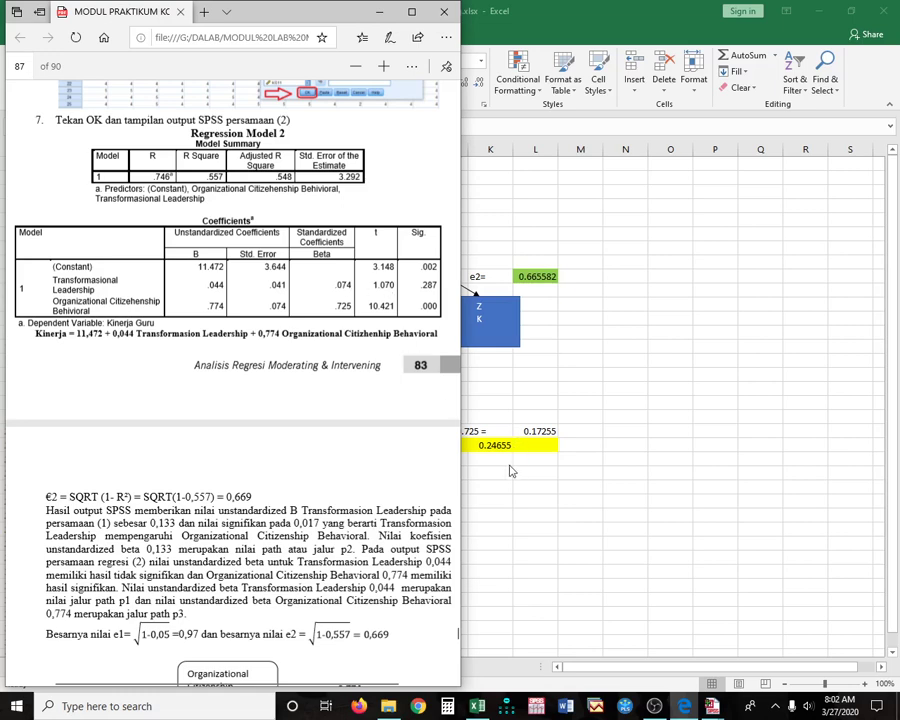
pyautogui.hotkey('alt', 'Tab')
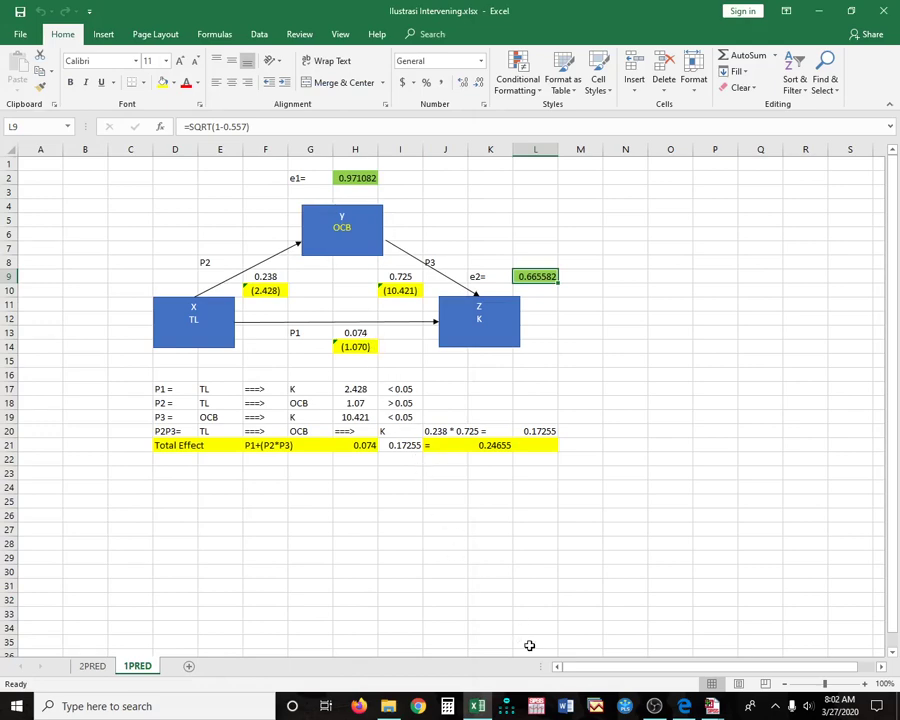
pyautogui.click(684, 706)
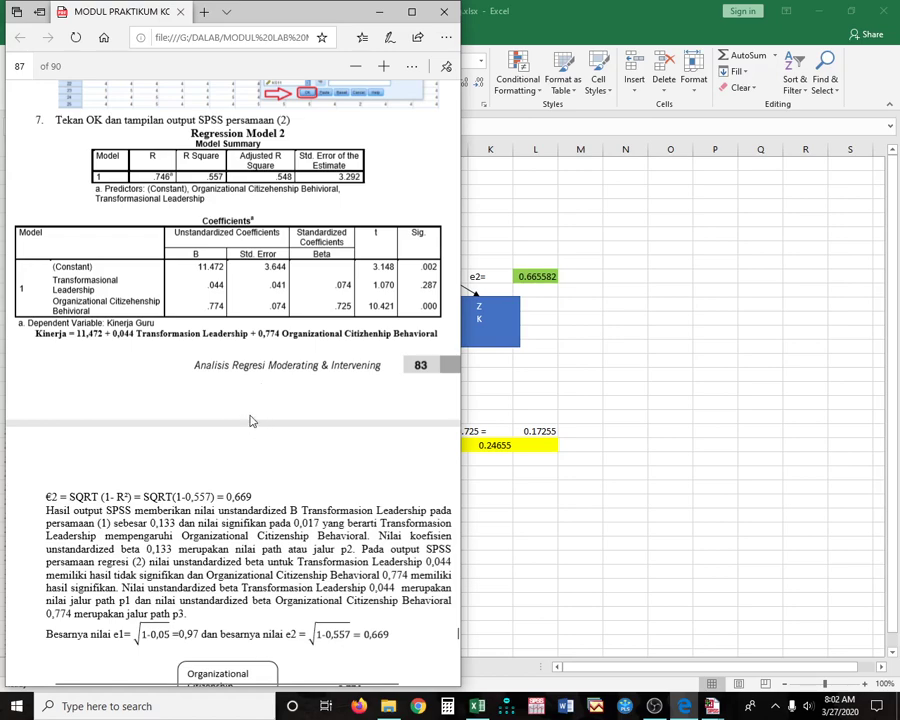
pyautogui.scroll(-8, 251, 421)
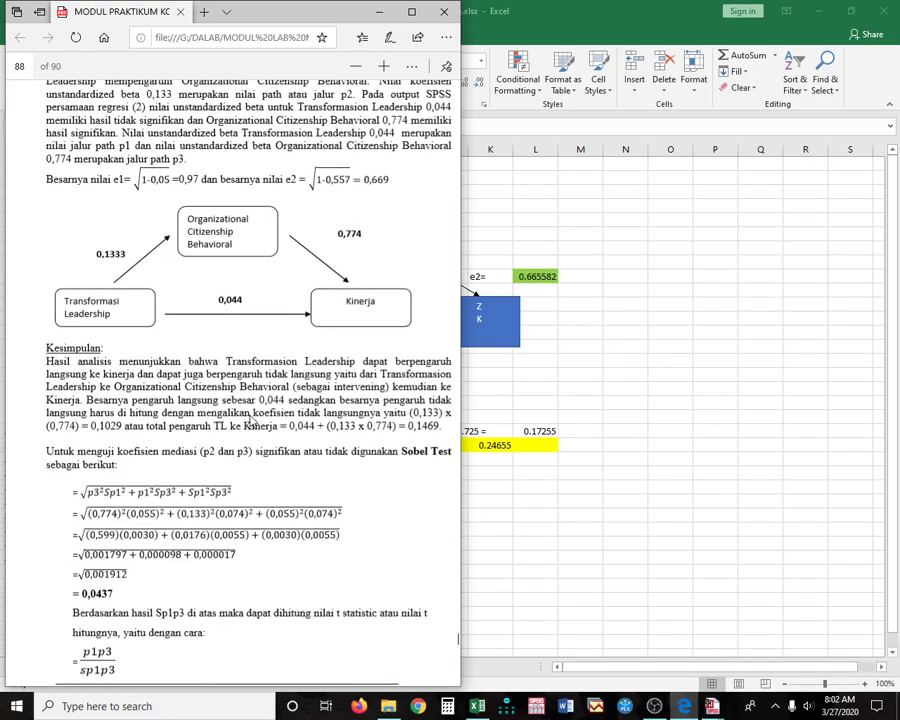
pyautogui.scroll(2, 251, 421)
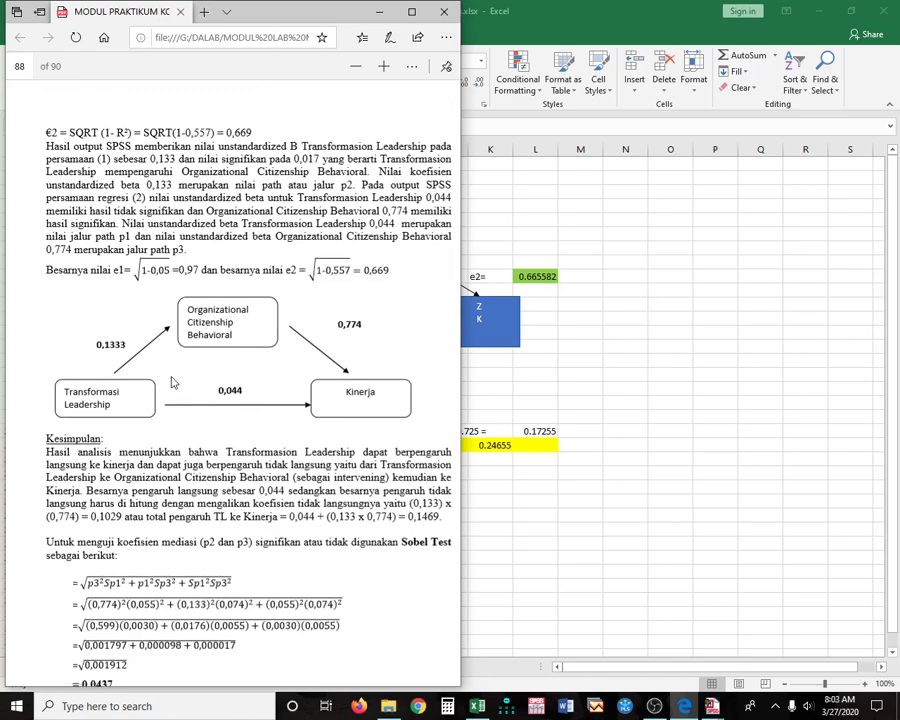
# Return to the Excel illustration and examine the t values for paths P1, P2 and P3 in H17:H19
pyautogui.hotkey('alt', 'Tab')
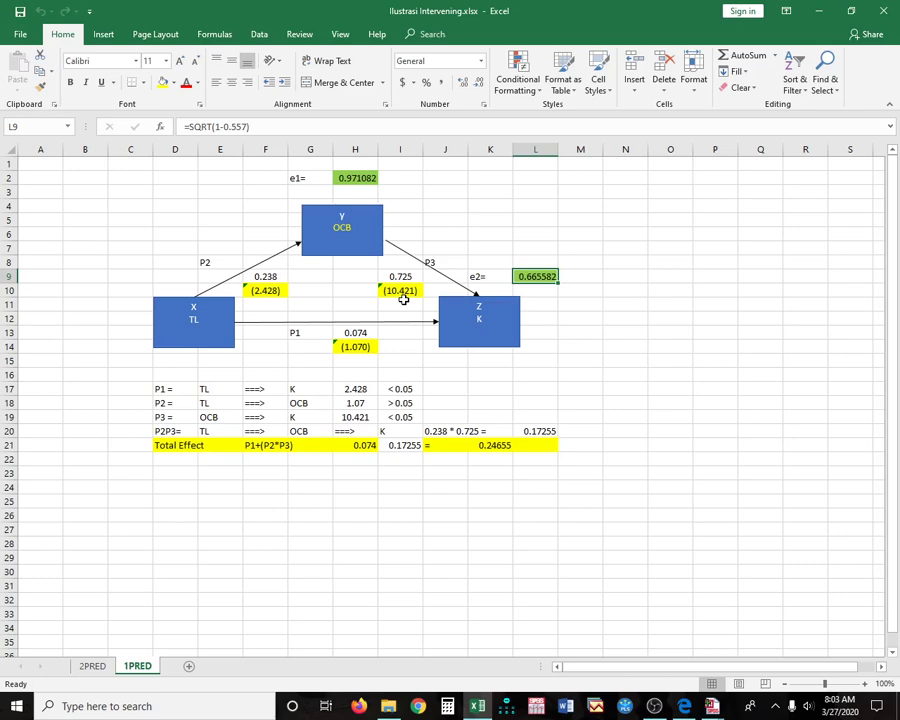
pyautogui.click(366, 417)
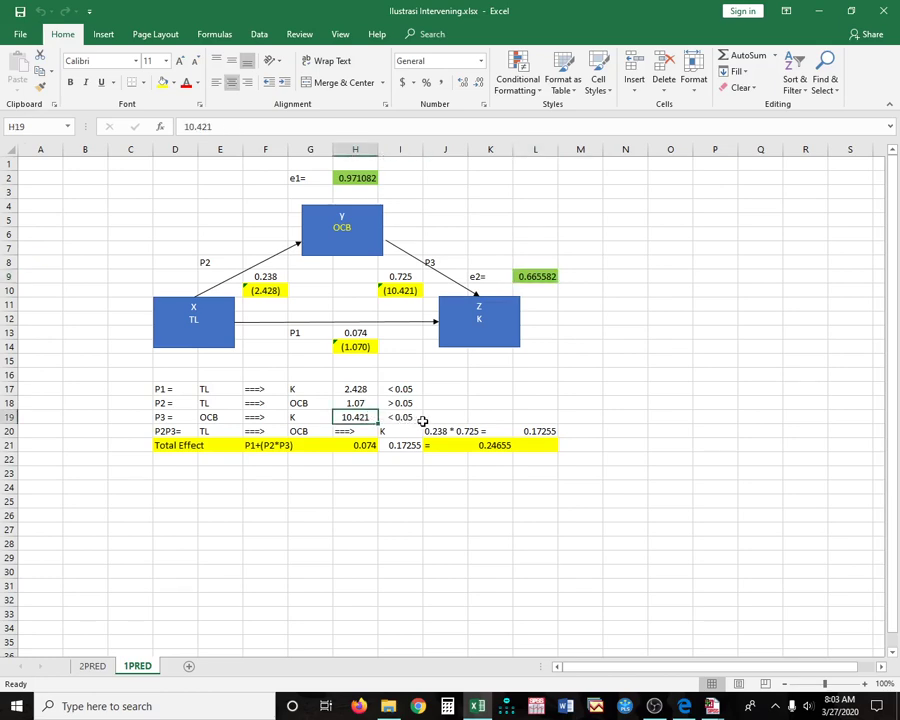
pyautogui.click(369, 392)
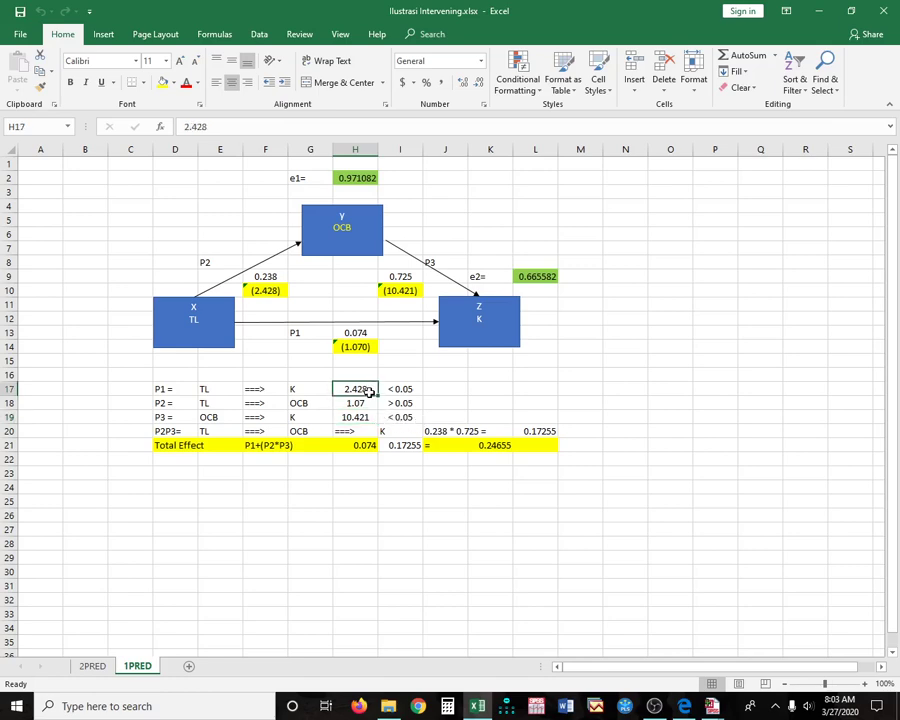
pyautogui.hotkey('shift', 'Down')
pyautogui.hotkey('shift', 'Down')
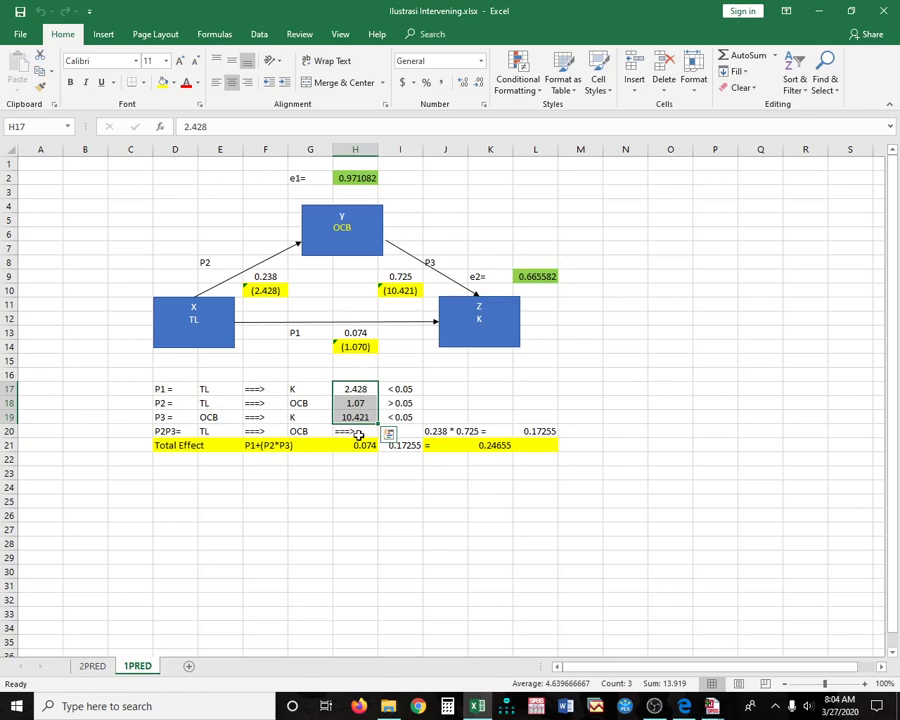
# Inspect the P2P3 indirect path row and the e1 and e2 cells, and compare them with the module's error terms and Kesimpulan
pyautogui.click(358, 433)
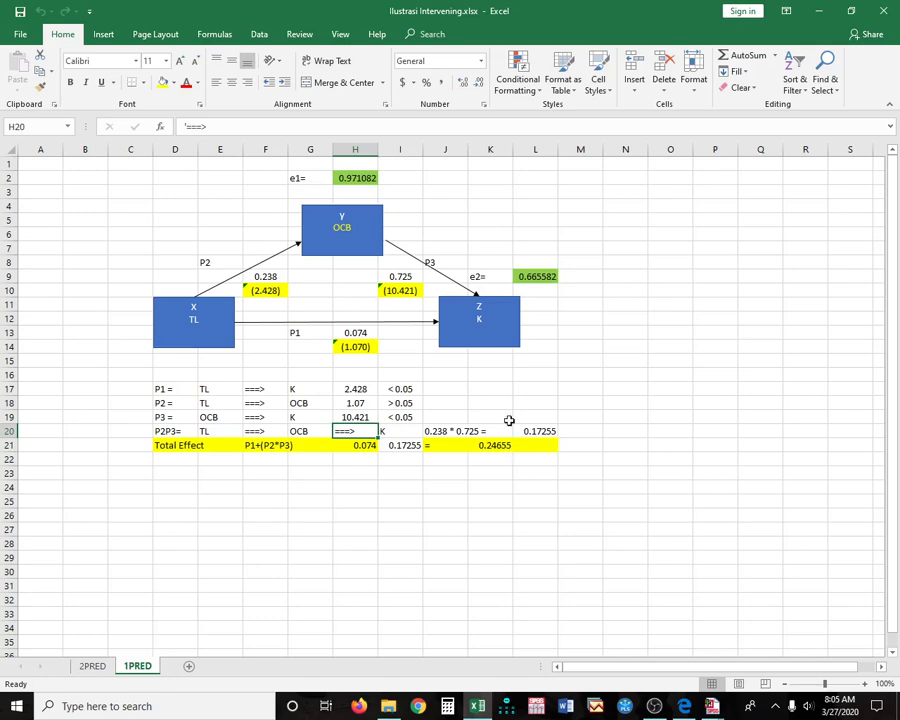
pyautogui.click(355, 177)
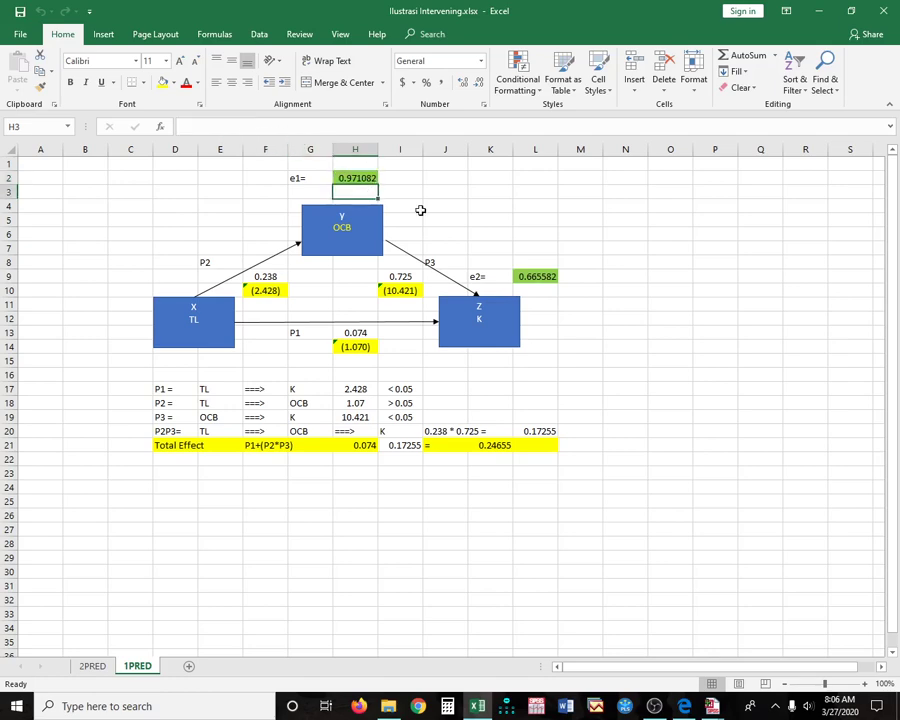
pyautogui.click(520, 277)
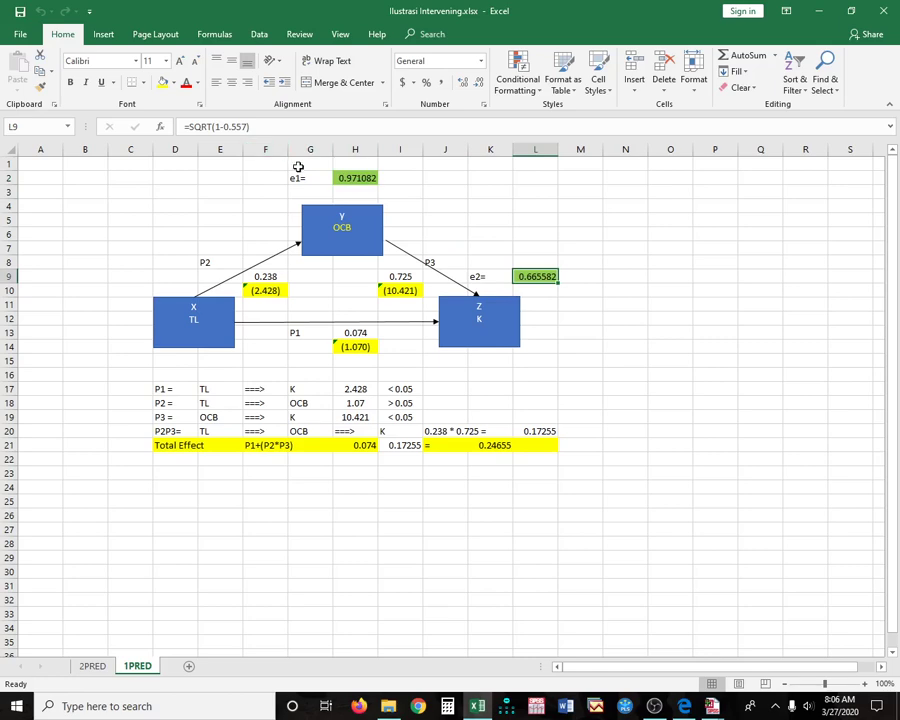
pyautogui.click(686, 706)
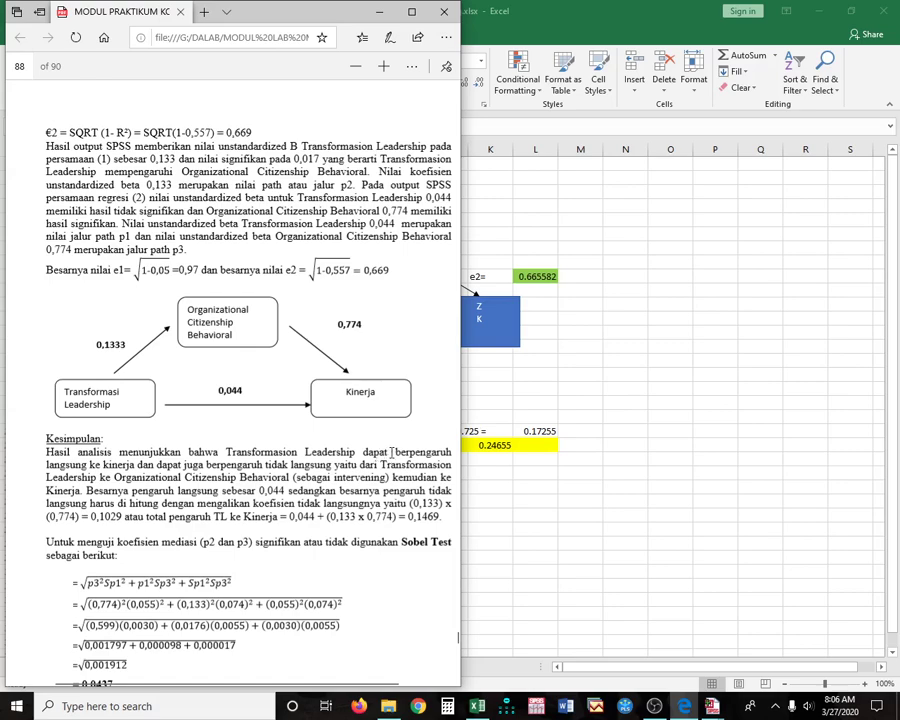
pyautogui.click(526, 456)
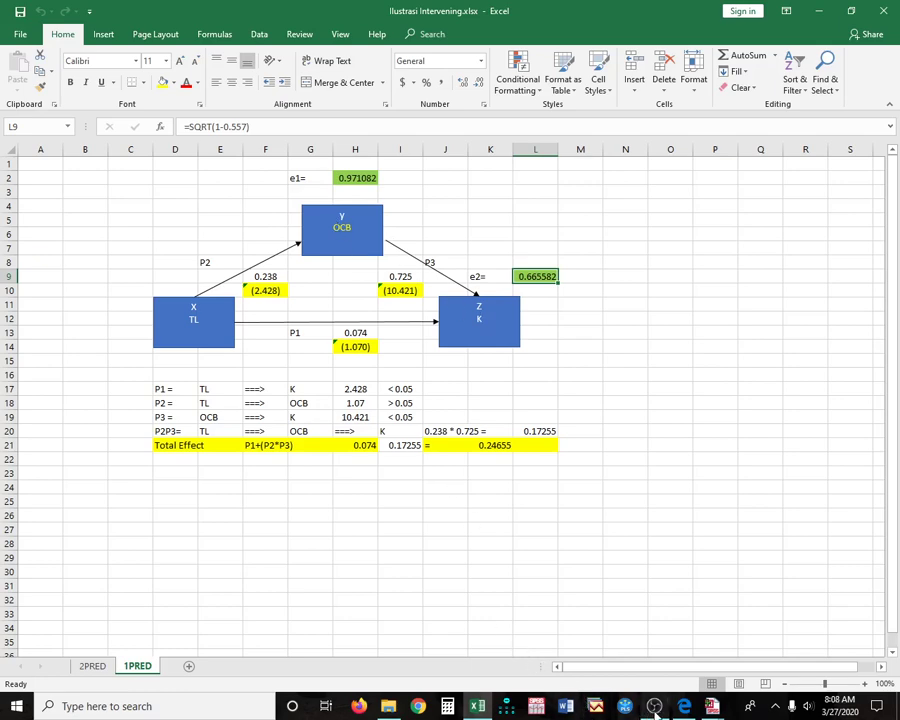
# Switch to the module PDF in Edge and review the Sobel Test calculation, its t statistic and the mediation conclusion
pyautogui.click(684, 708)
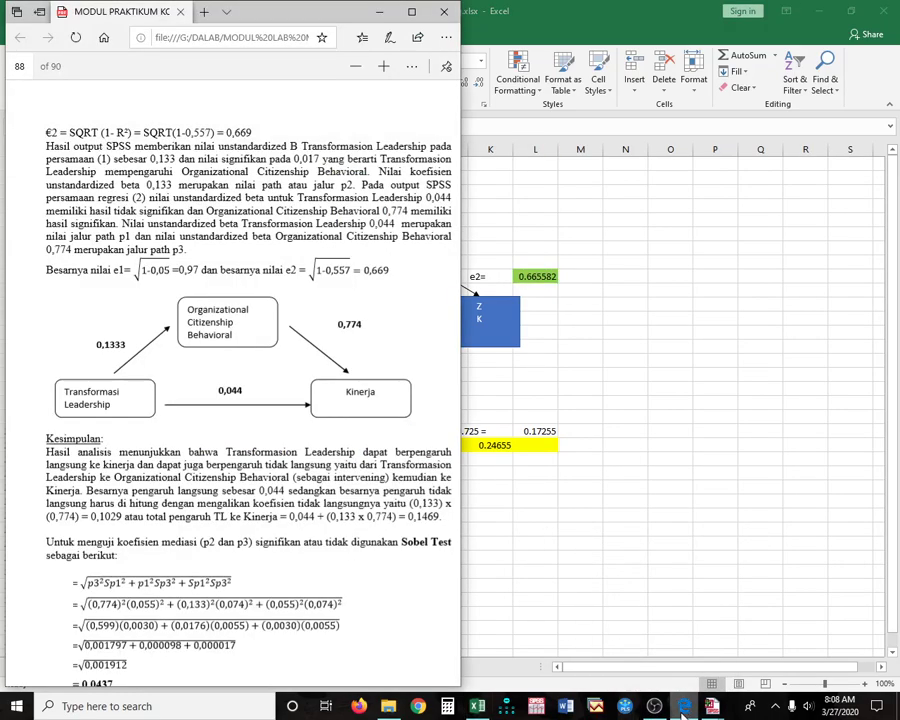
pyautogui.scroll(-5, 262, 490)
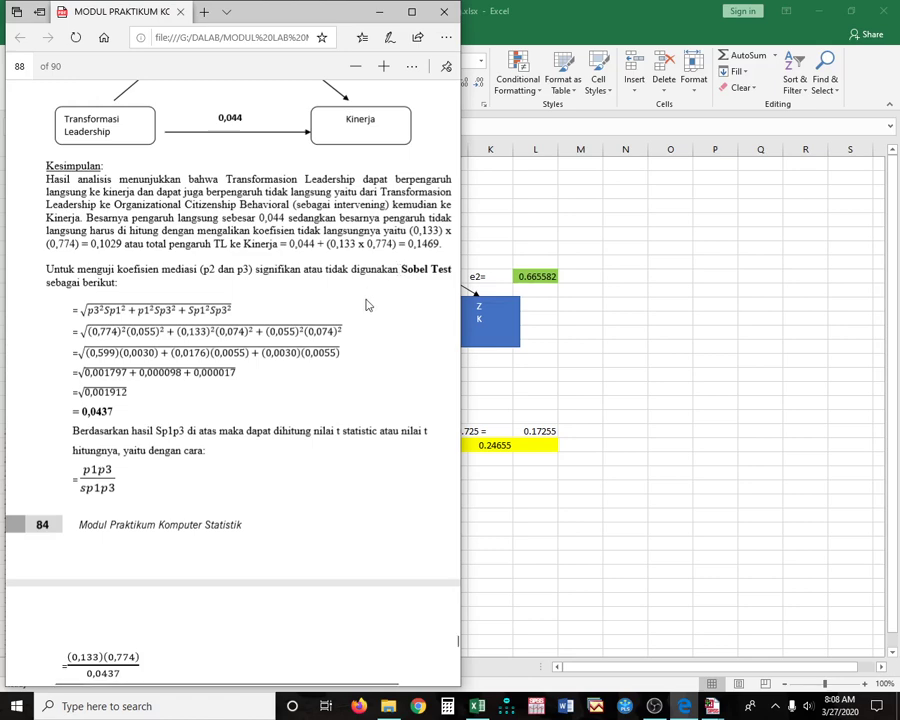
pyautogui.scroll(2, 366, 305)
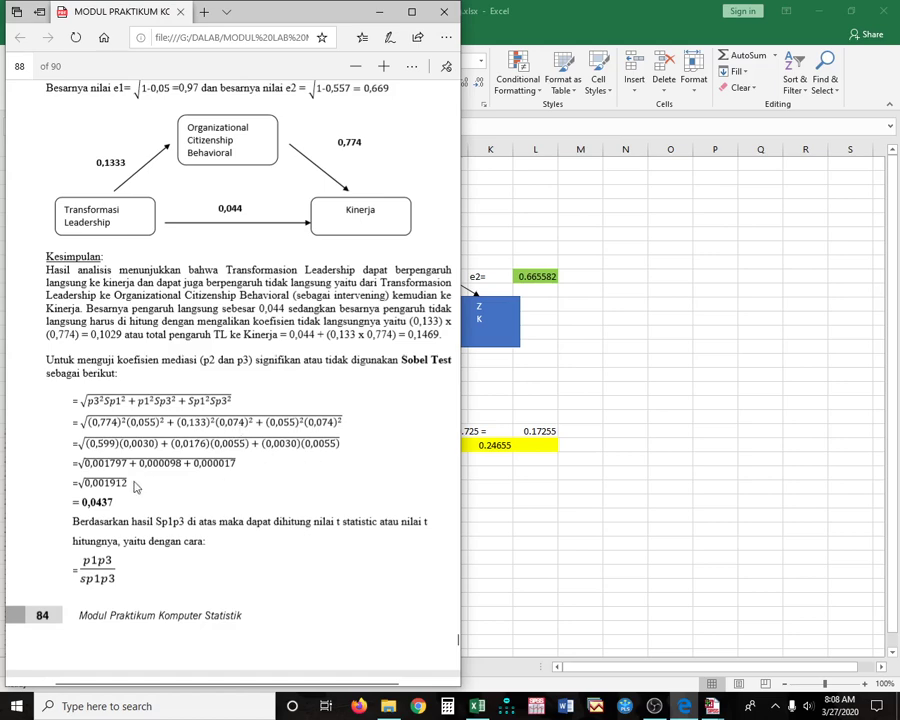
pyautogui.scroll(-2, 100, 490)
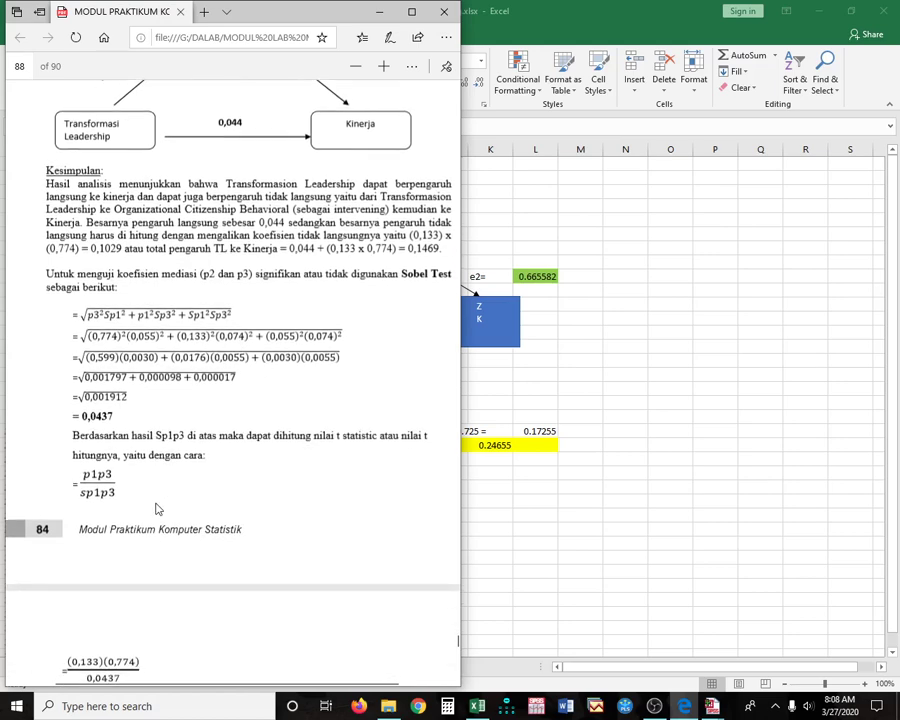
pyautogui.scroll(-2, 88, 480)
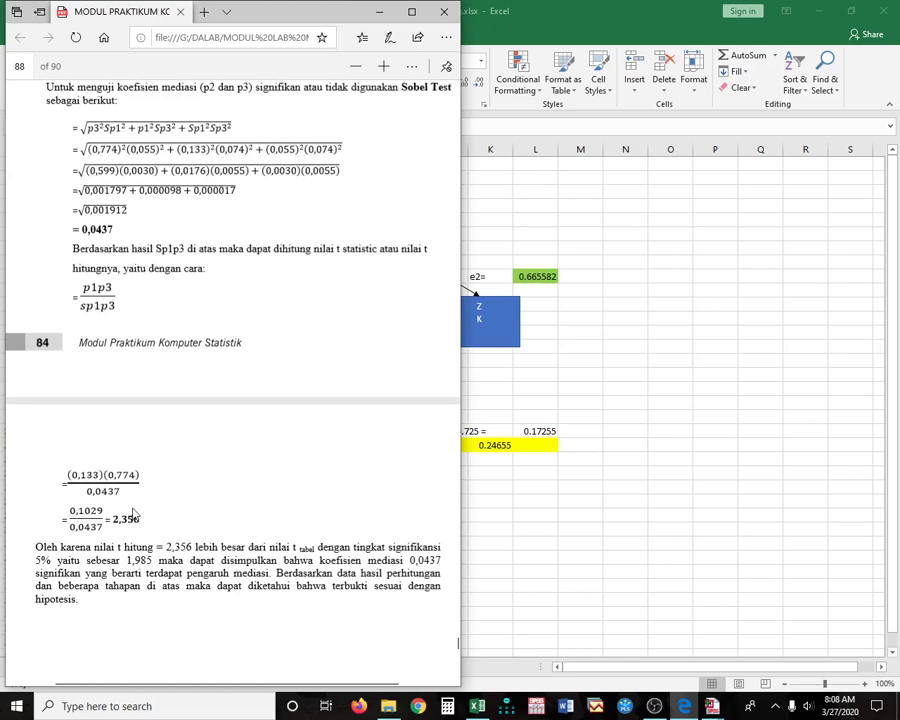
pyautogui.scroll(-1, 145, 433)
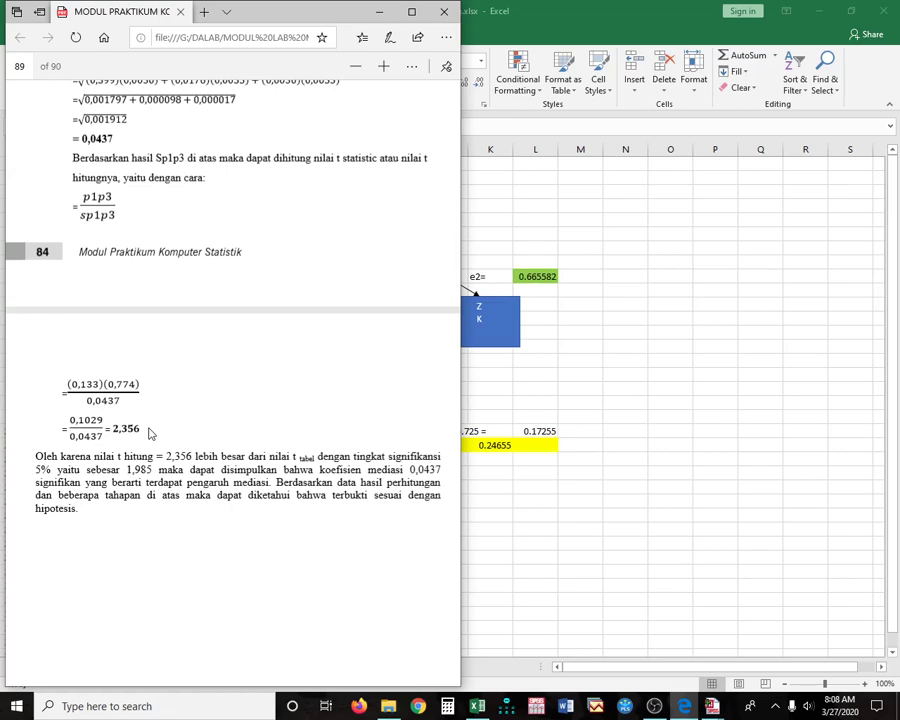
# Return to the Excel workbook, examine the Model Regresi 1 and 2 diagrams on the 2PRED sheet, and go back to 1PRED
pyautogui.click(501, 371)
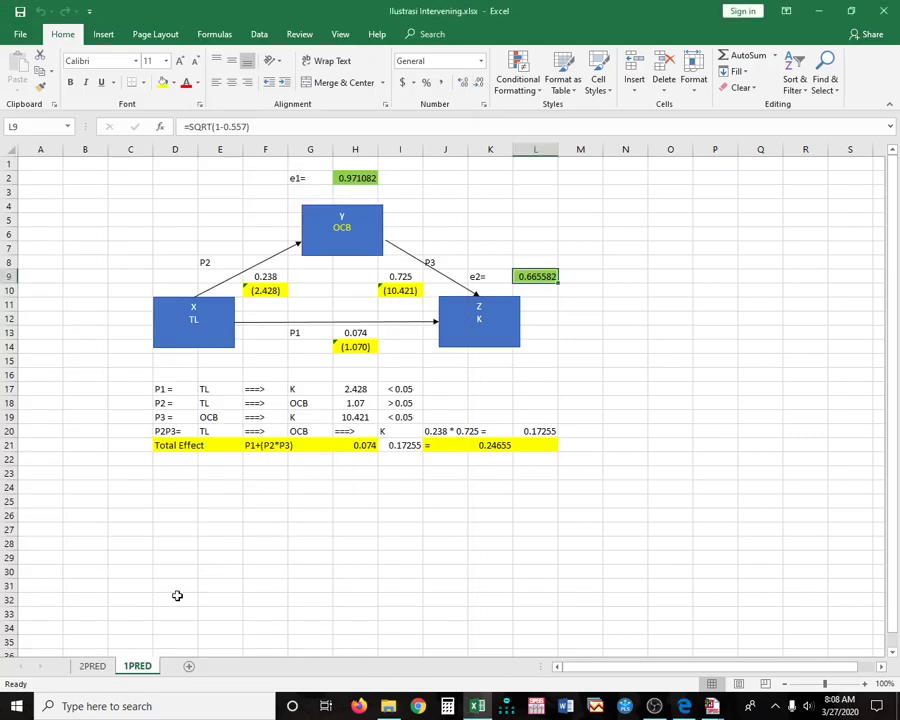
pyautogui.click(92, 666)
pyautogui.scroll(3, 480, 466)
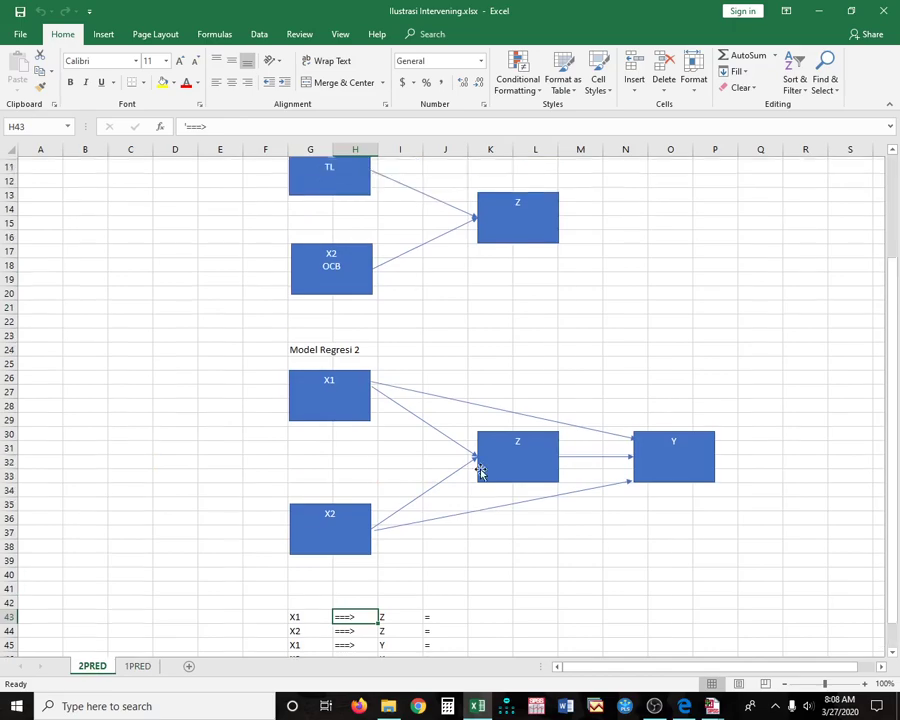
pyautogui.scroll(-1, 480, 470)
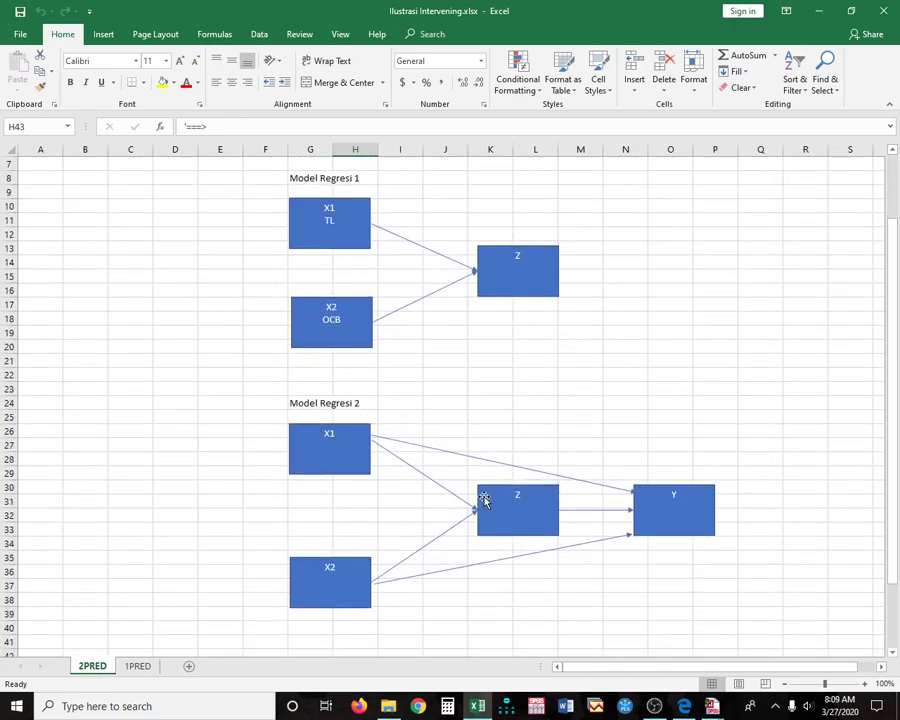
pyautogui.scroll(-2, 482, 498)
pyautogui.scroll(1, 484, 500)
pyautogui.scroll(1, 484, 500)
pyautogui.click(140, 666)
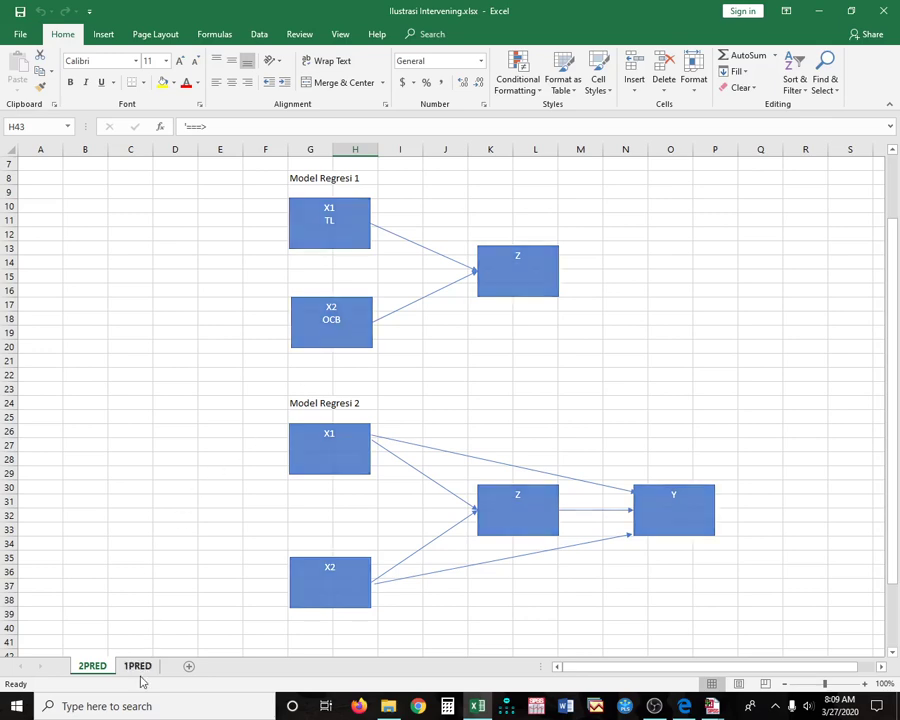